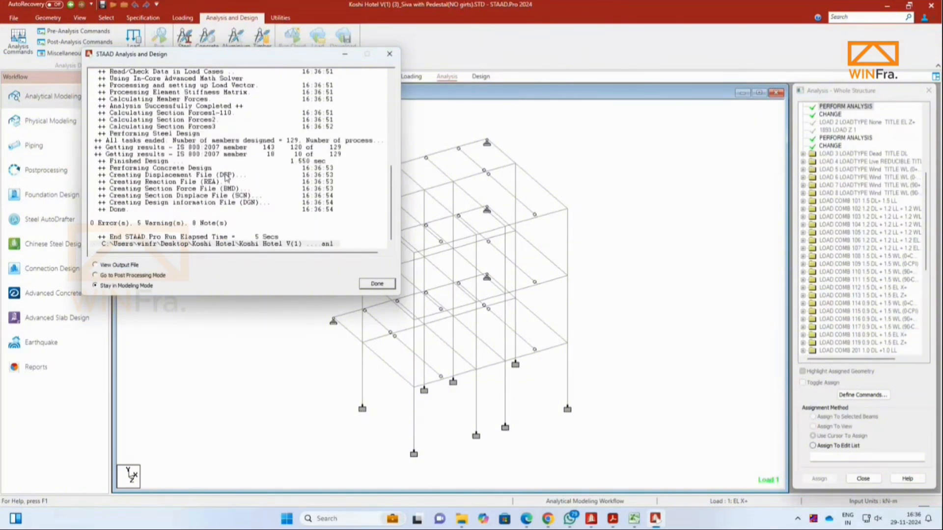
# Step: Finish the analysis by going to post-processing mode and accept the results setup
pyautogui.click(131, 276)
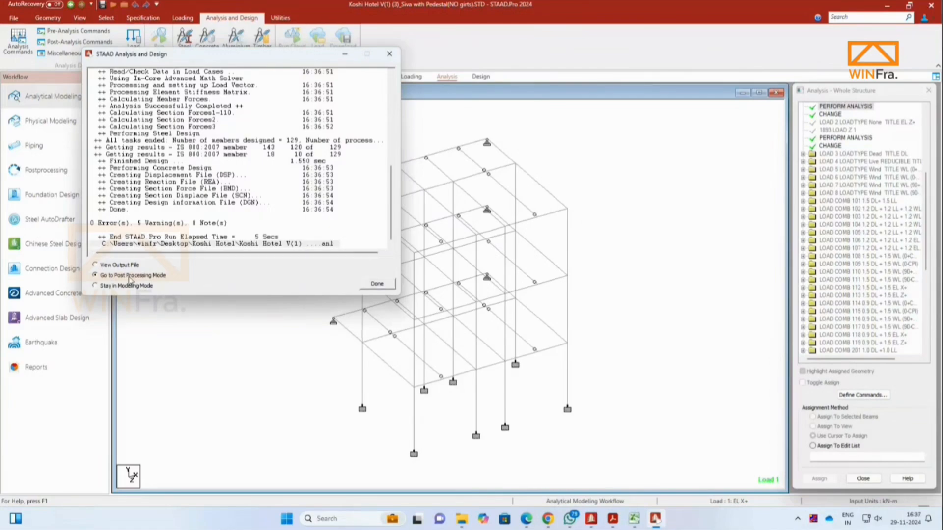
pyautogui.click(367, 283)
pyautogui.click(526, 334)
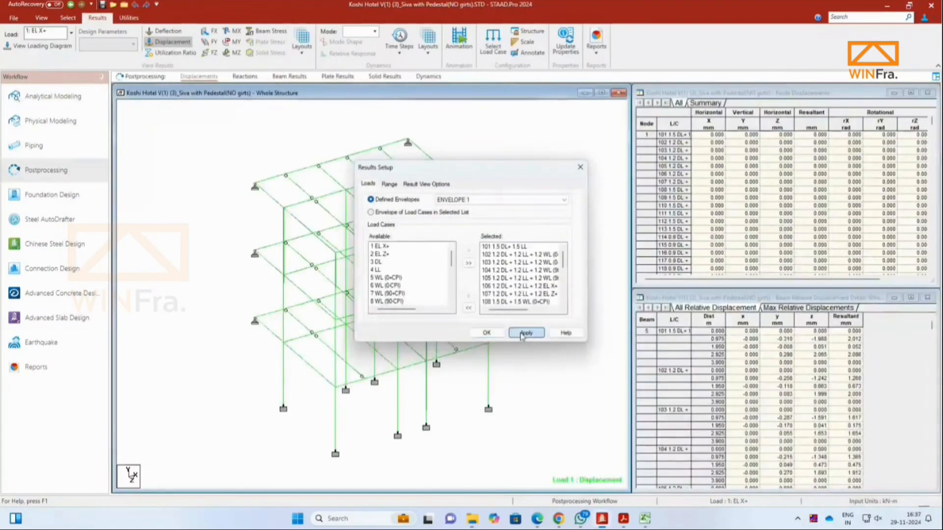
pyautogui.click(487, 333)
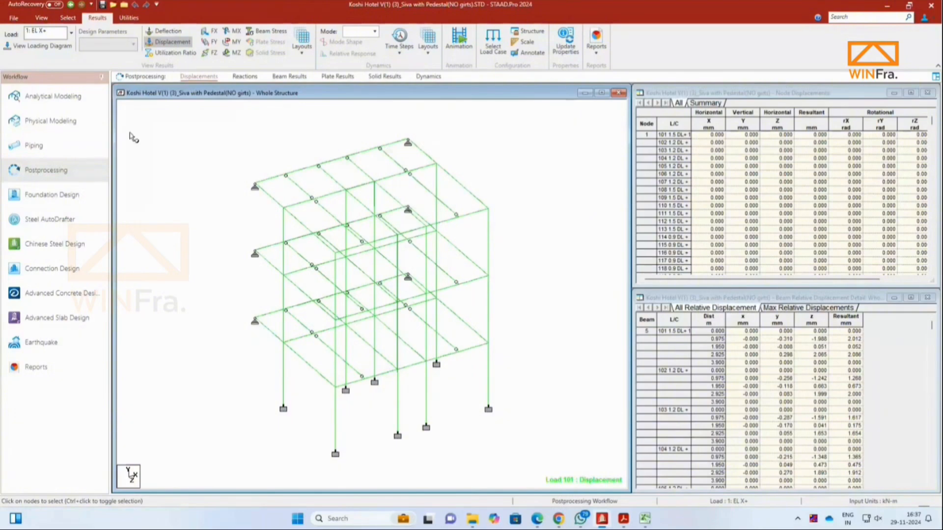
# Step: Open Foundation Design and include load combinations 101 through 213 in the design
pyautogui.click(56, 199)
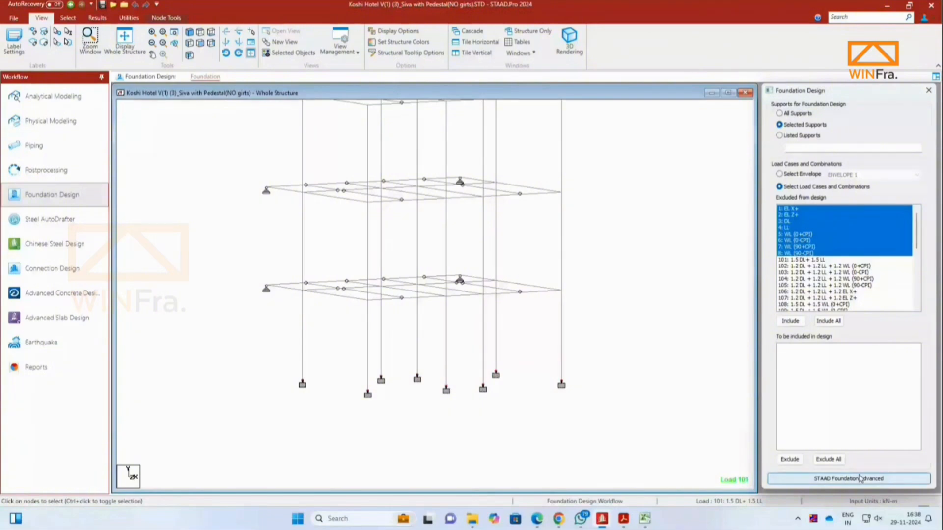
pyautogui.click(791, 260)
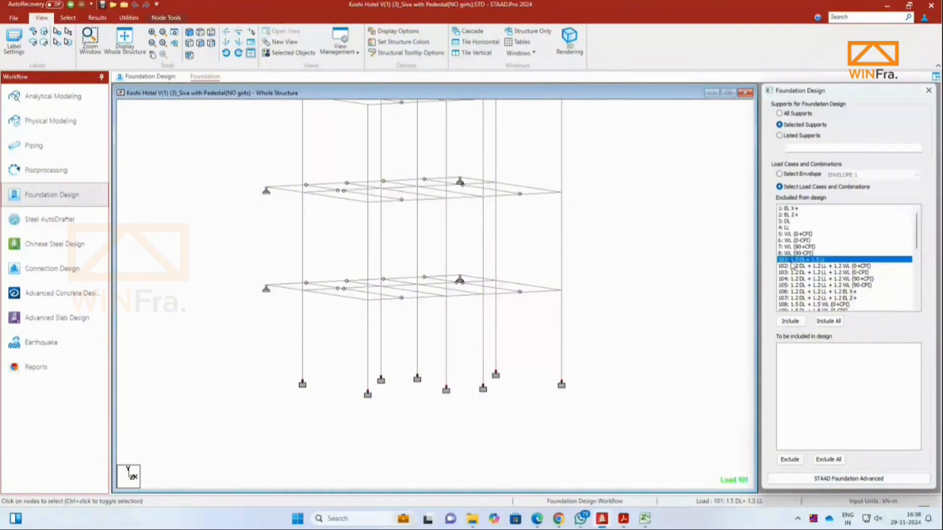
pyautogui.moveTo(791, 266); pyautogui.dragTo(791, 288)
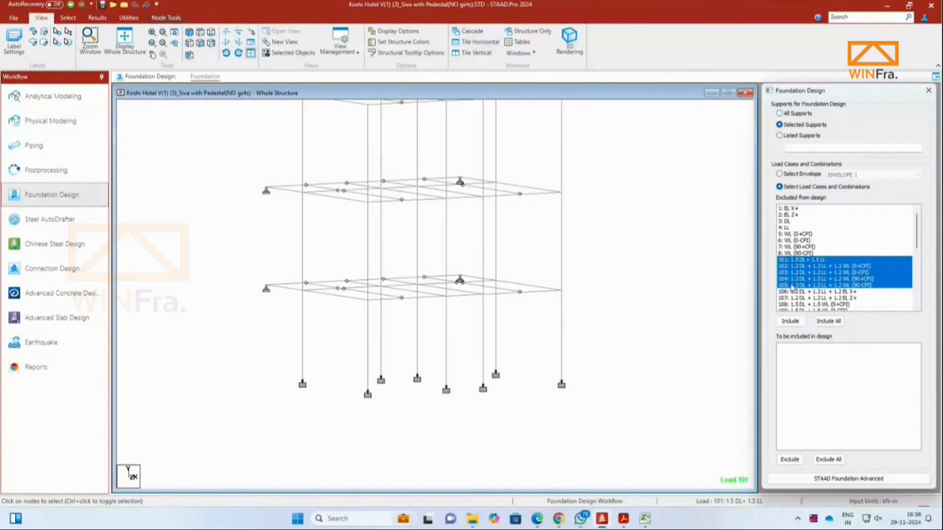
pyautogui.moveTo(811, 260); pyautogui.dragTo(811, 339)
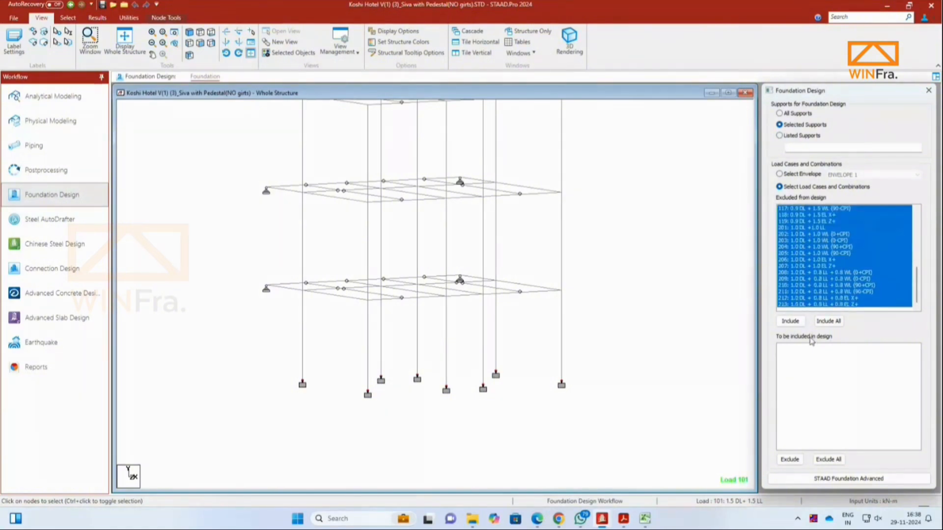
pyautogui.click(798, 325)
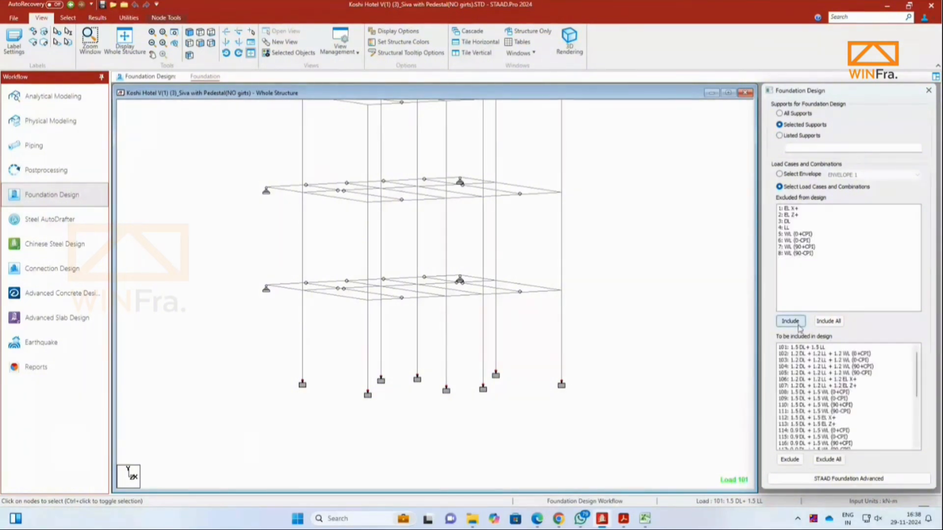
# Step: Check the included load combinations and launch STAAD Foundation Advanced
pyautogui.scroll(-2, 817, 402)
pyautogui.scroll(-4, 816, 401)
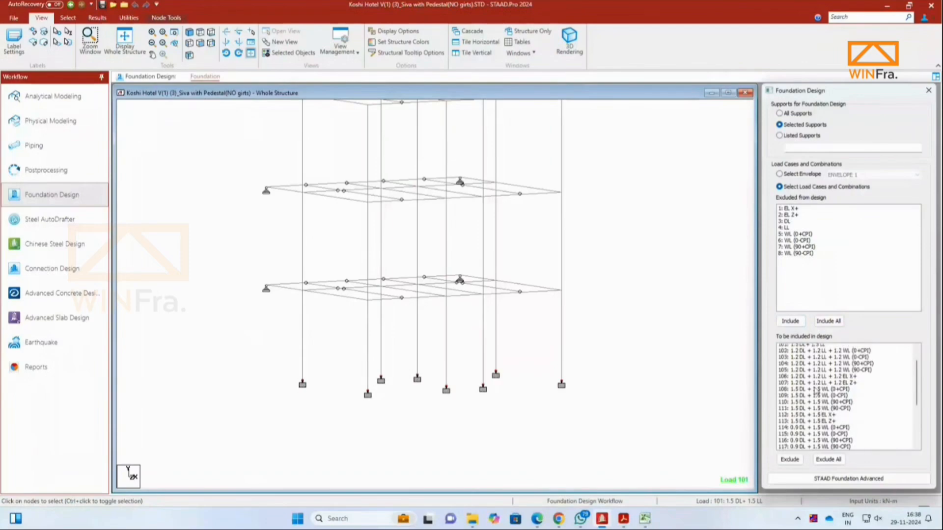
pyautogui.click(812, 481)
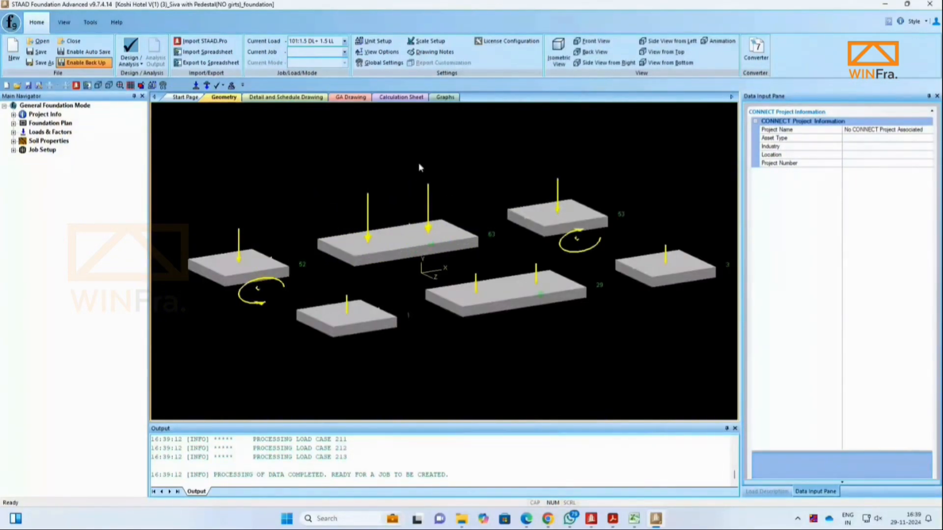
# Step: Expand the Foundation Plan and reset the units to SI
pyautogui.click(13, 124)
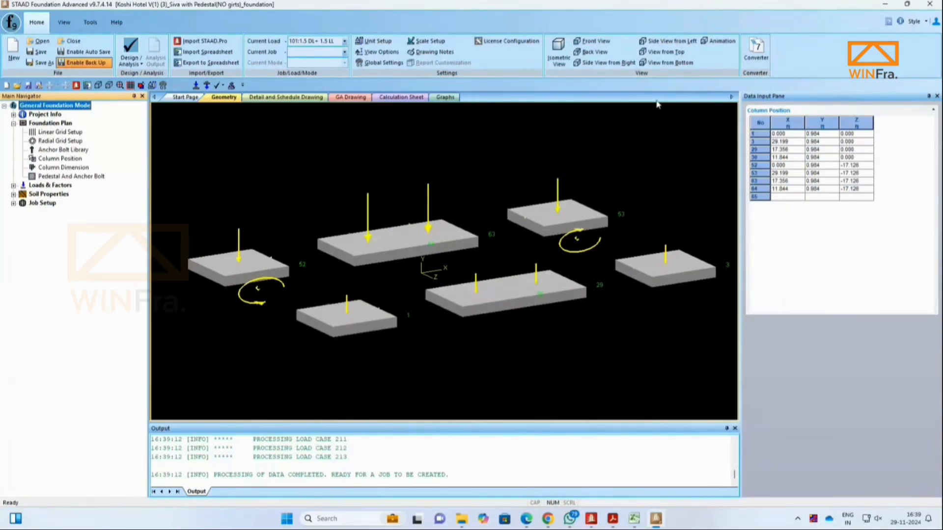
pyautogui.click(378, 41)
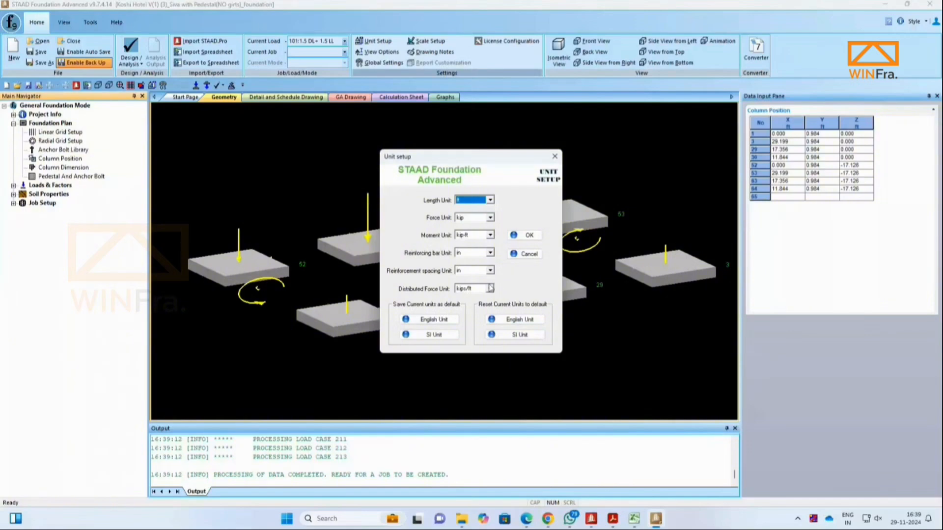
pyautogui.click(514, 339)
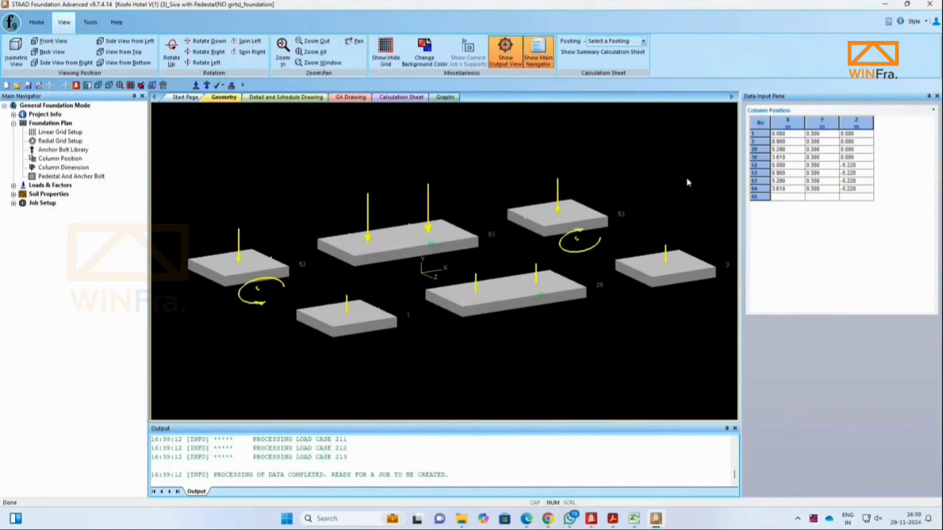
# Step: Review the column positions, column dimensions and pedestal settings of the foundation plan
pyautogui.click(33, 157)
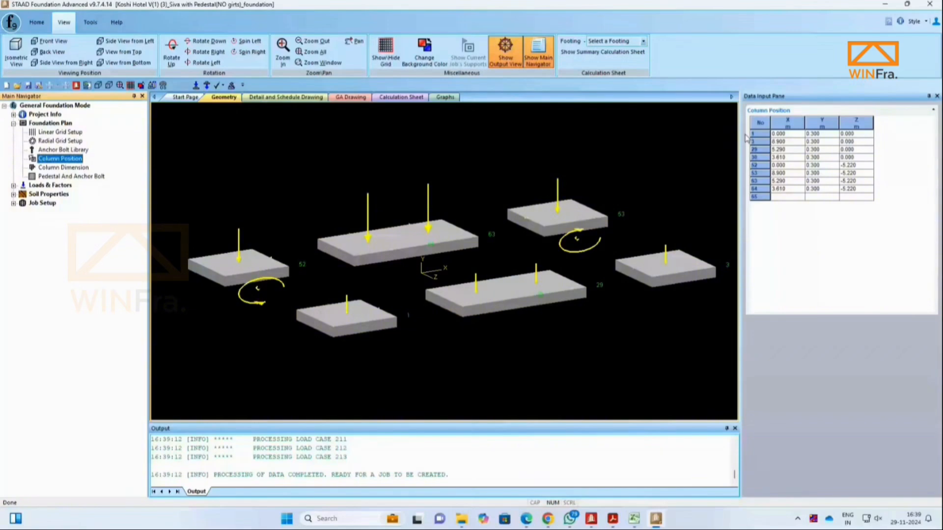
pyautogui.press('Down')
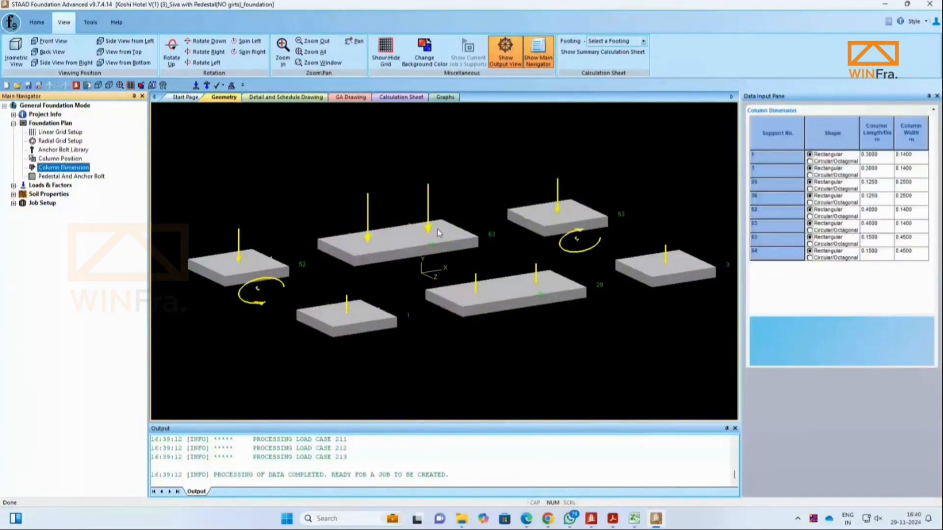
pyautogui.press('Down')
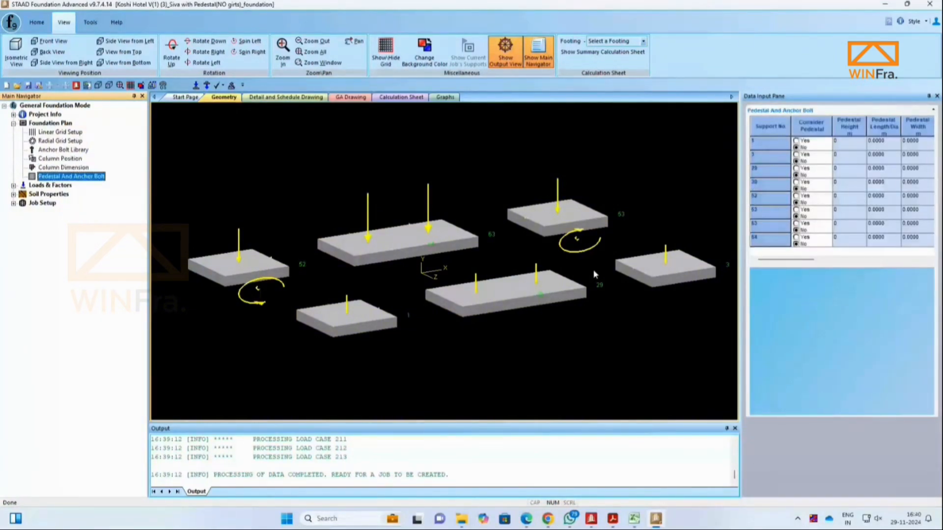
pyautogui.press('Up')
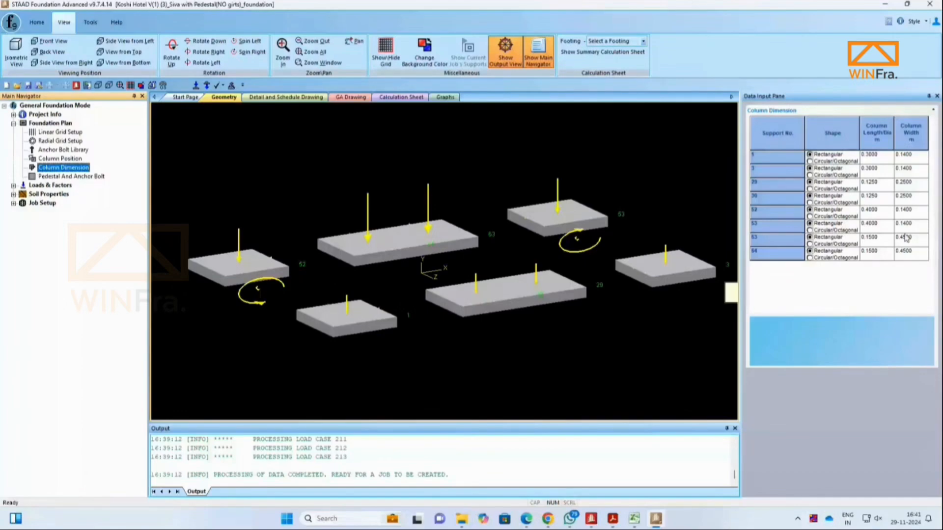
pyautogui.click(60, 177)
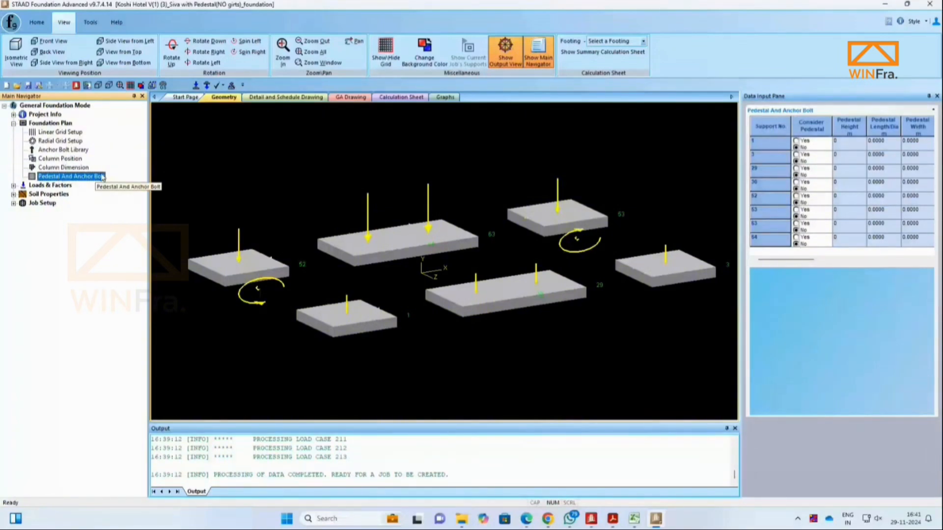
# Step: Widen the data input pane and enable a pedestal for every support
pyautogui.moveTo(740, 157); pyautogui.dragTo(720, 157)
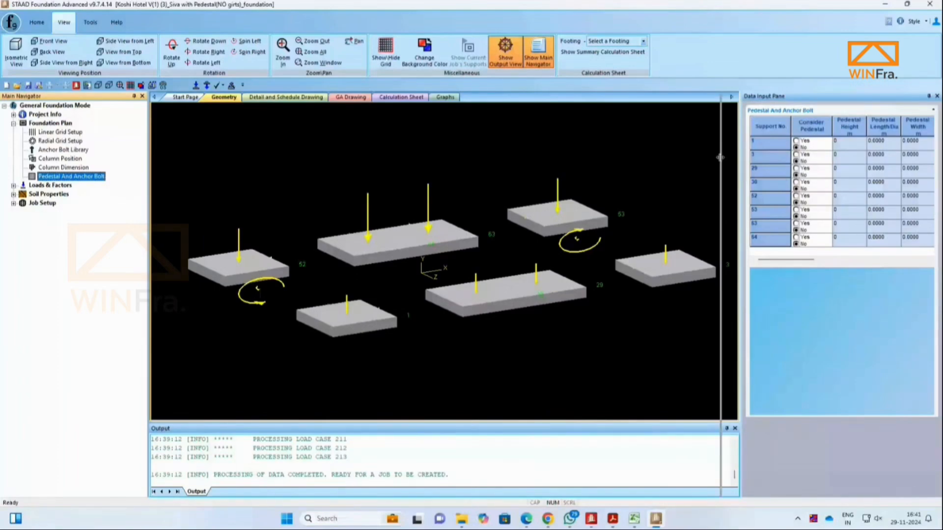
pyautogui.moveTo(720, 157); pyautogui.dragTo(705, 156)
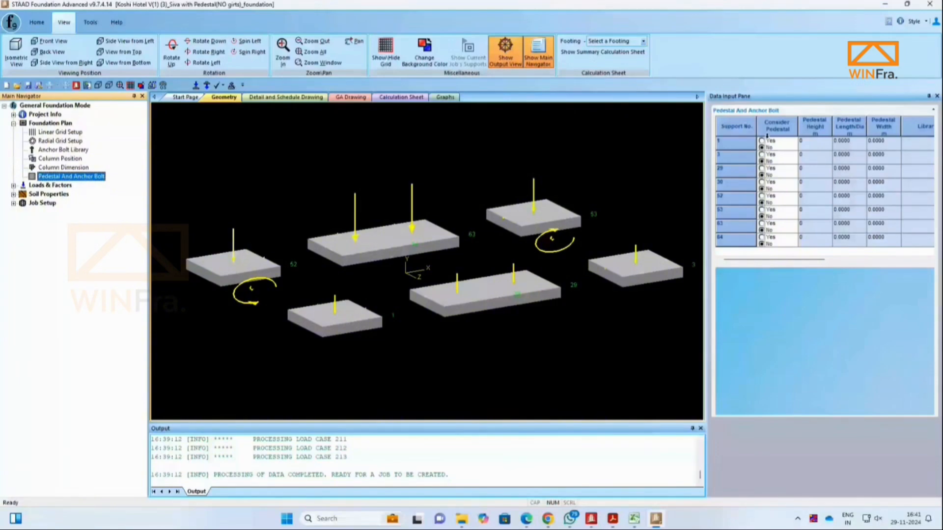
pyautogui.click(761, 141)
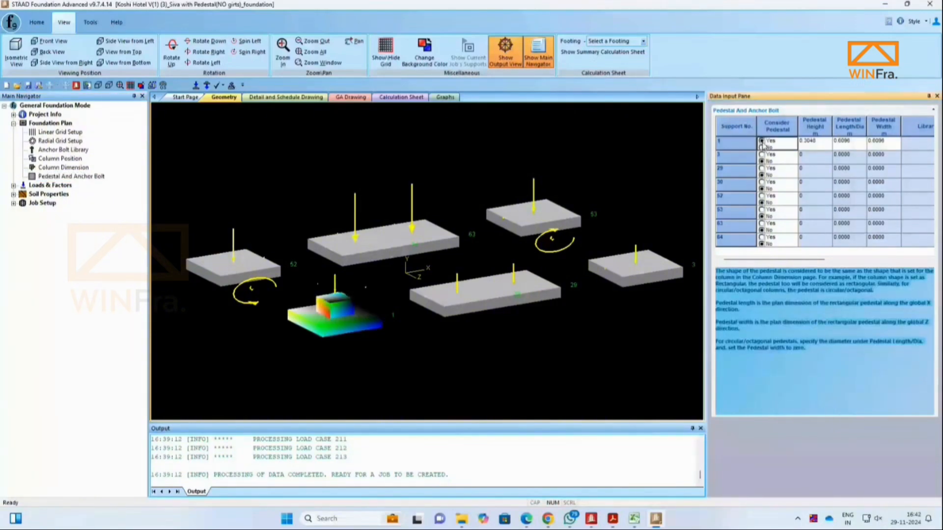
pyautogui.click(761, 155)
pyautogui.click(761, 168)
pyautogui.click(762, 182)
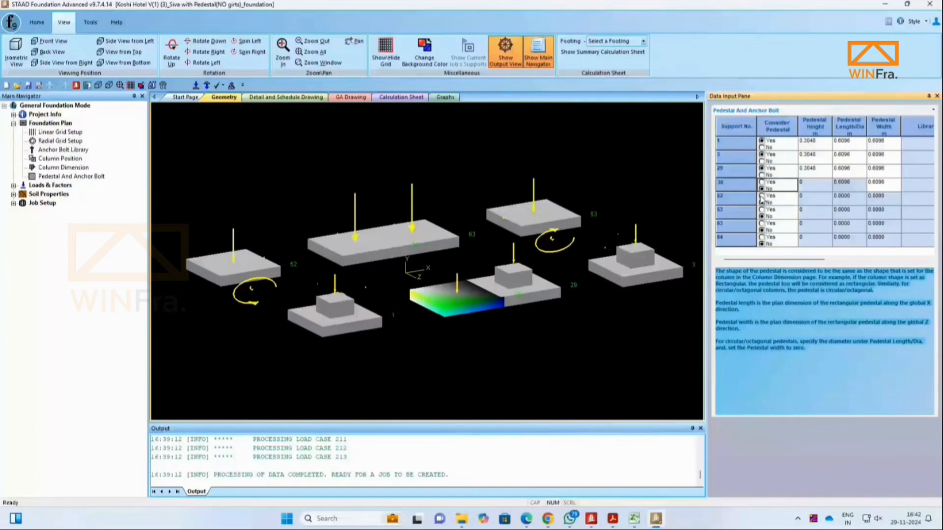
pyautogui.click(822, 144)
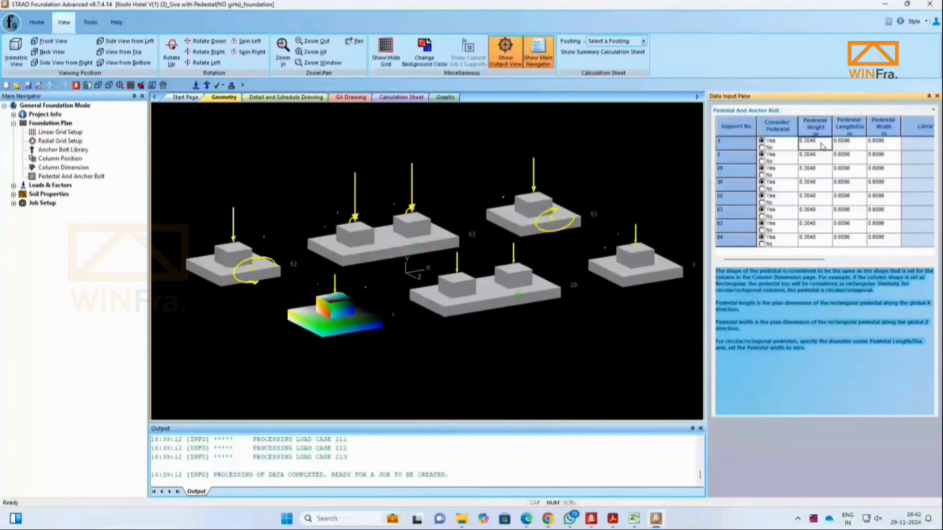
# Step: Set the pedestal length and width to 0.6 m for all supports
pyautogui.click(863, 145)
pyautogui.write('0.6')
pyautogui.press('Return')
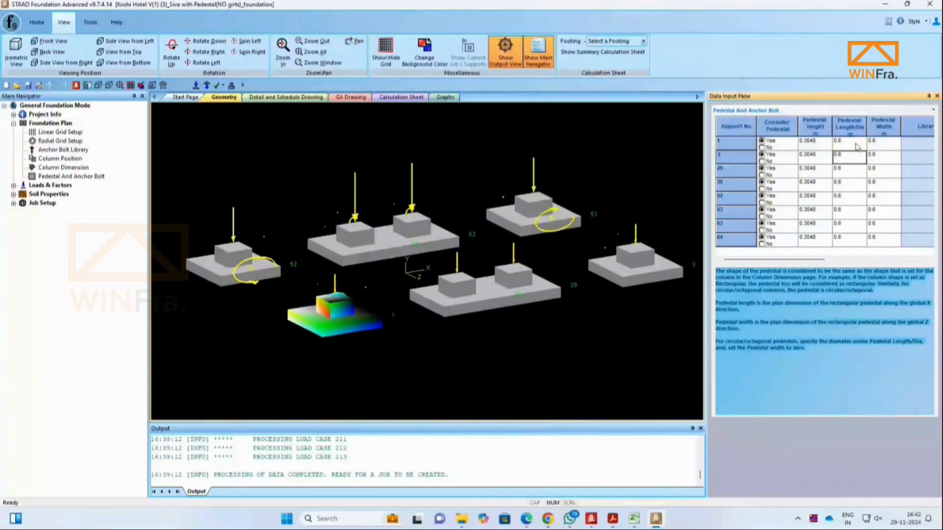
pyautogui.click(826, 153)
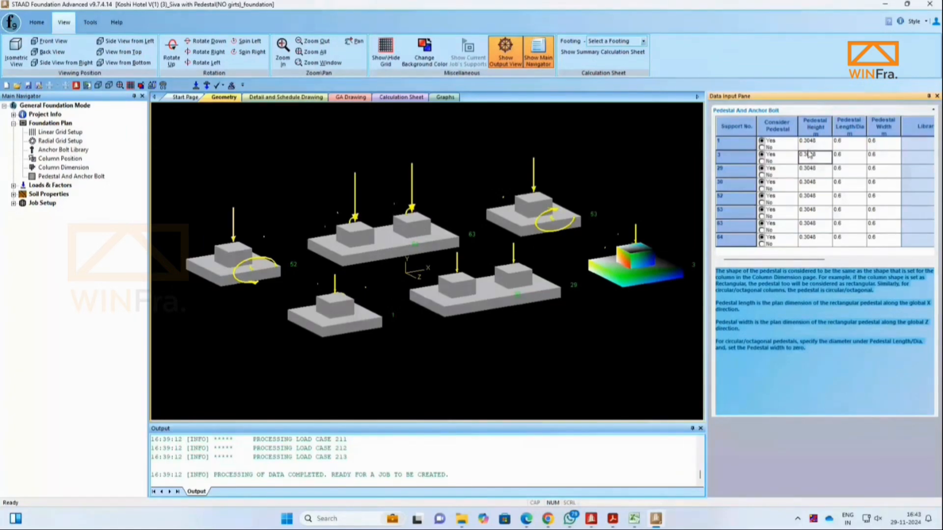
pyautogui.click(819, 147)
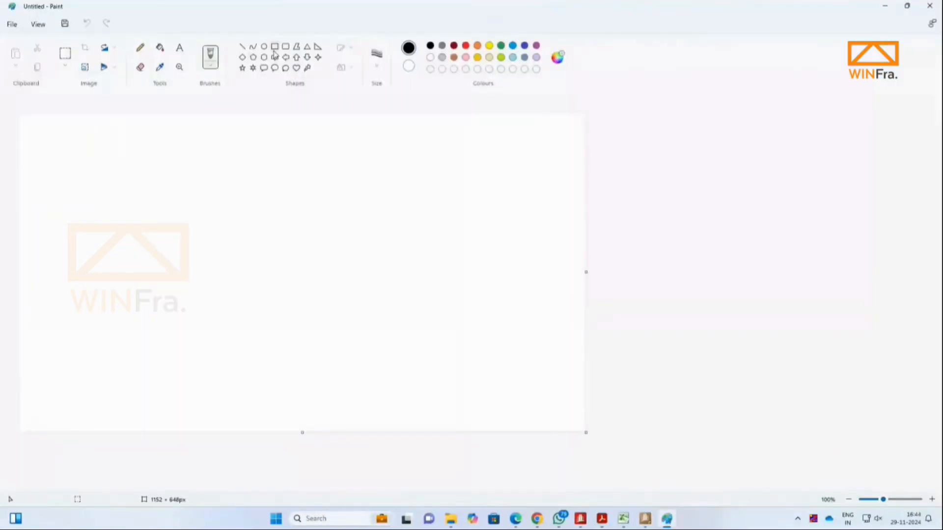
# Step: In Paint, sketch a tall column rectangle standing on a wider footing rectangle
pyautogui.click(274, 46)
pyautogui.moveTo(406, 157); pyautogui.dragTo(438, 338)
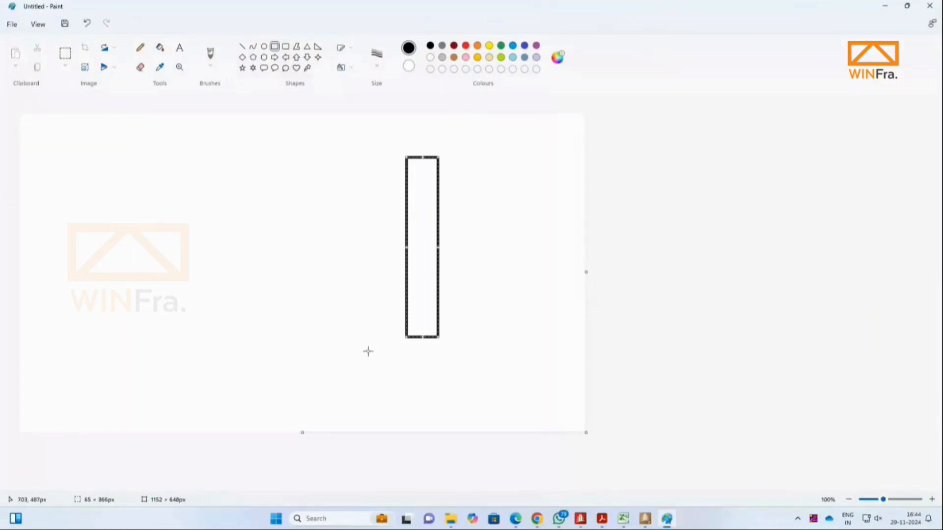
pyautogui.moveTo(245, 340)
pyautogui.mouseDown()
pyautogui.moveTo(604, 374)
pyautogui.moveTo(562, 379)
pyautogui.mouseUp()
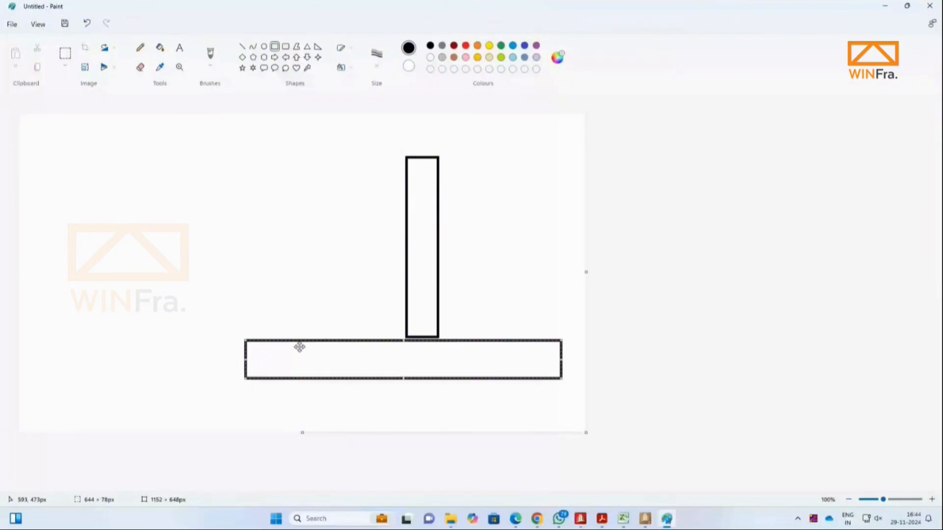
pyautogui.moveTo(245, 360); pyautogui.dragTo(293, 365)
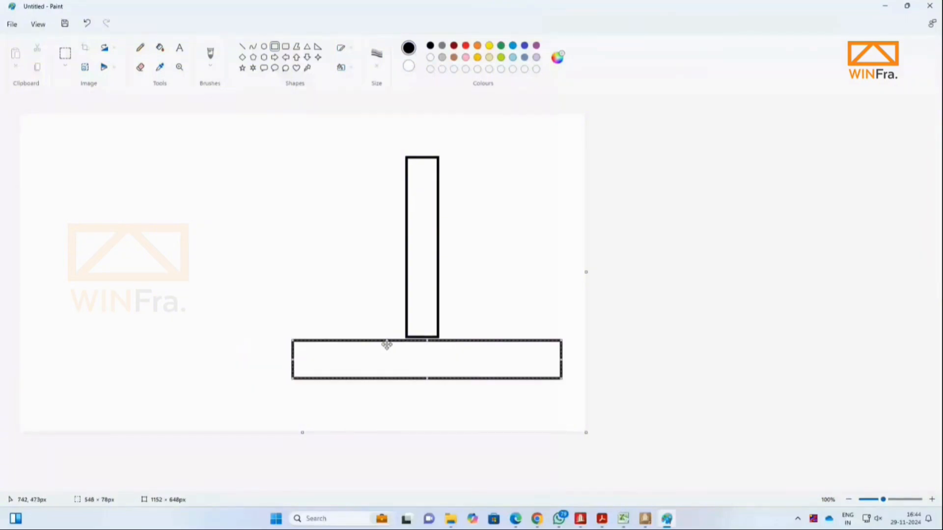
pyautogui.moveTo(393, 342); pyautogui.dragTo(390, 339)
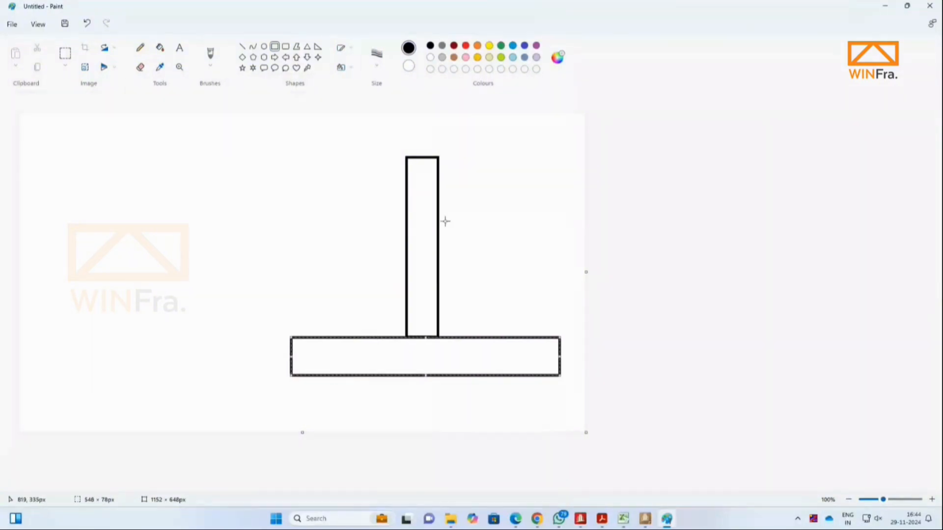
# Step: Draw a horizontal ground line across the column, mark the column projection above it and label it NGL
pyautogui.click(242, 46)
pyautogui.moveTo(204, 188); pyautogui.dragTo(580, 187)
pyautogui.click(140, 47)
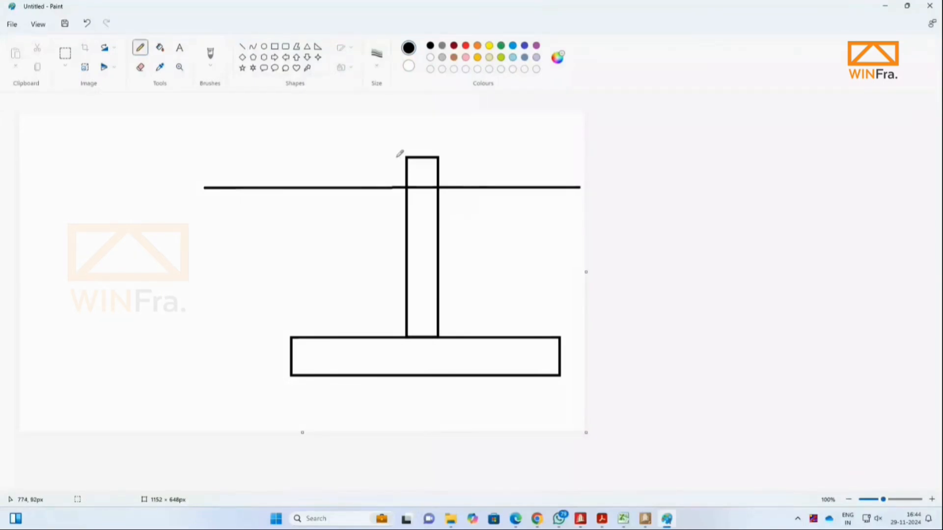
pyautogui.moveTo(400, 156); pyautogui.dragTo(386, 189)
pyautogui.moveTo(243, 185)
pyautogui.mouseDown()
pyautogui.moveTo(251, 174)
pyautogui.moveTo(267, 186)
pyautogui.mouseUp()
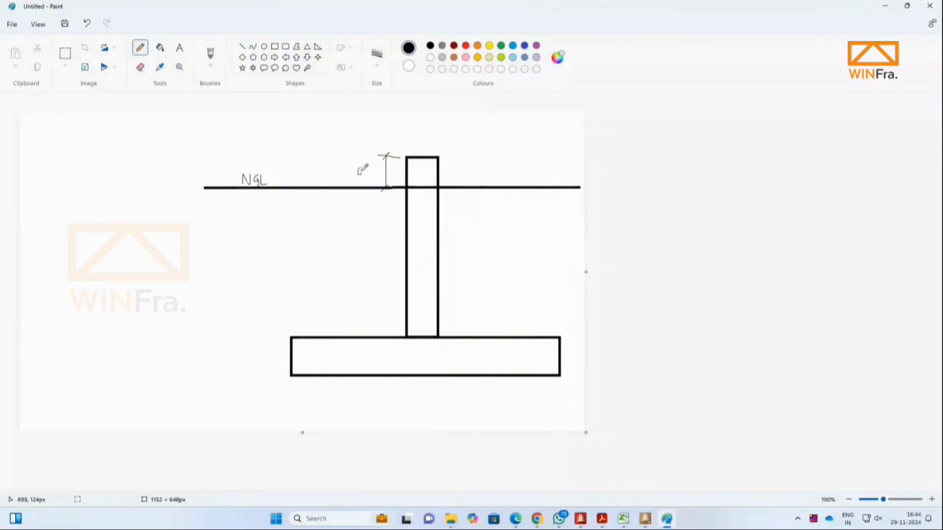
# Step: Annotate the projection as 0.3m and add a 0.5m thickness dimension beside the footing
pyautogui.moveTo(358, 168); pyautogui.dragTo(377, 178)
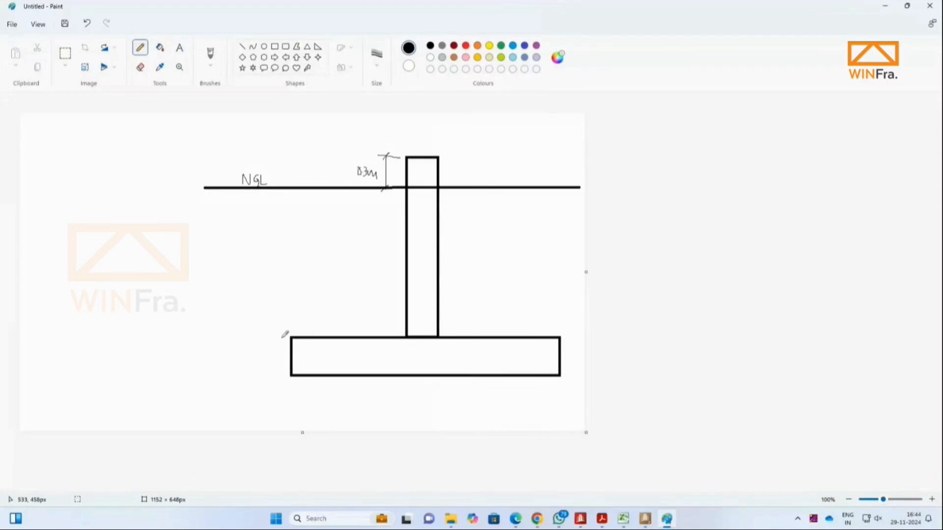
pyautogui.moveTo(284, 377); pyautogui.dragTo(254, 375)
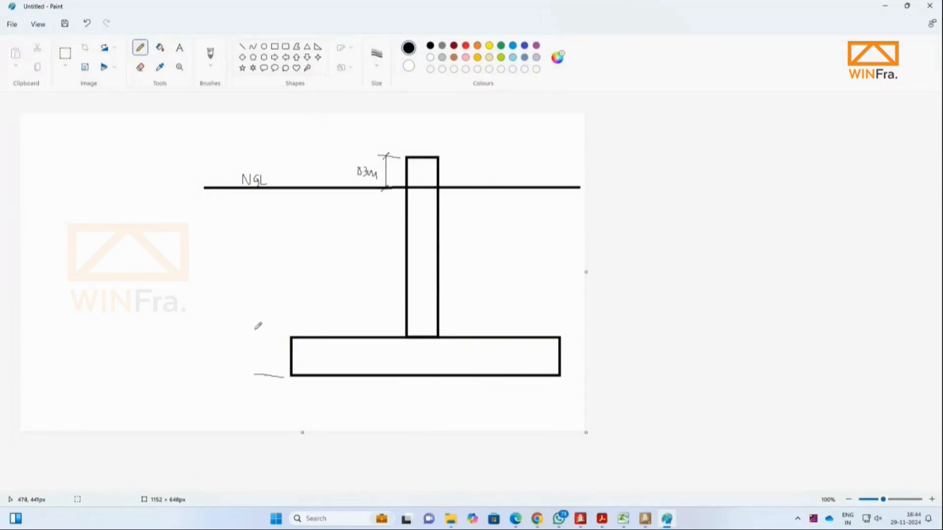
pyautogui.moveTo(251, 334)
pyautogui.mouseDown()
pyautogui.moveTo(282, 336)
pyautogui.moveTo(267, 386)
pyautogui.mouseUp()
pyautogui.moveTo(279, 328)
pyautogui.mouseDown()
pyautogui.moveTo(251, 351)
pyautogui.moveTo(268, 353)
pyautogui.mouseUp()
# Step: Draw a vertical dimension left of the footing from the ground line down to the footing base and label it 3m
pyautogui.moveTo(208, 190)
pyautogui.mouseDown()
pyautogui.moveTo(204, 385)
pyautogui.moveTo(225, 377)
pyautogui.mouseUp()
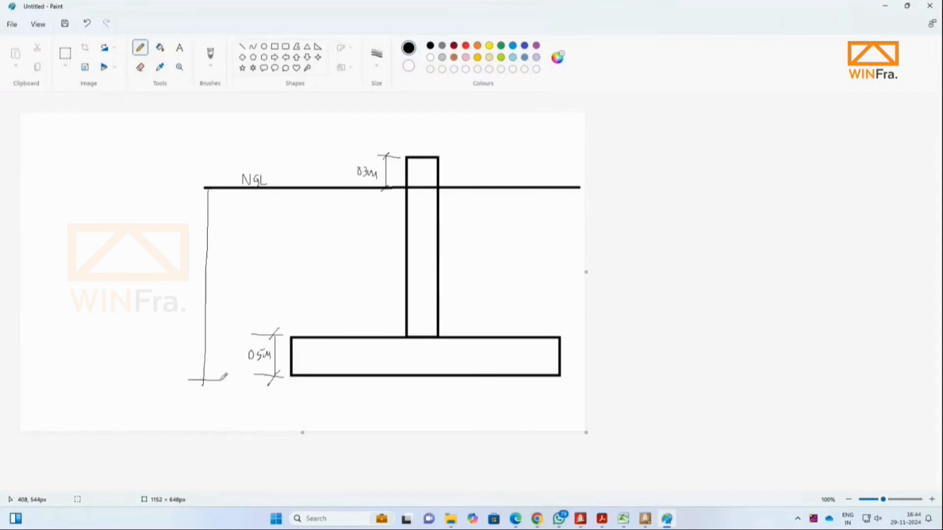
pyautogui.moveTo(210, 374); pyautogui.dragTo(201, 386)
pyautogui.moveTo(213, 185); pyautogui.dragTo(200, 203)
pyautogui.moveTo(188, 264)
pyautogui.mouseDown()
pyautogui.moveTo(186, 275)
pyautogui.moveTo(203, 265)
pyautogui.mouseUp()
# Step: Add a 2.5m dimension for the pedestal below ground beside the column and circle the 2.5m and 0.3m labels
pyautogui.moveTo(398, 330); pyautogui.dragTo(386, 188)
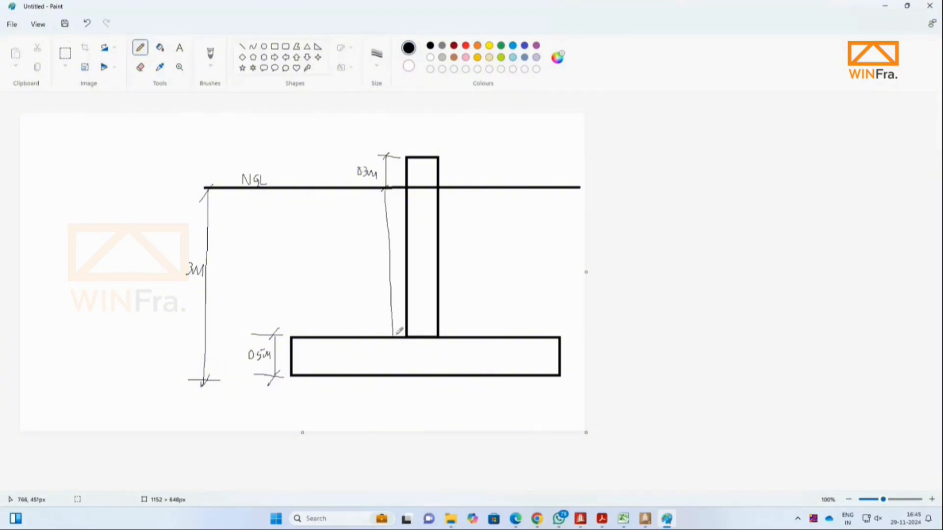
pyautogui.moveTo(395, 335); pyautogui.dragTo(383, 351)
pyautogui.moveTo(347, 270)
pyautogui.mouseDown()
pyautogui.moveTo(352, 282)
pyautogui.moveTo(369, 275)
pyautogui.moveTo(337, 269)
pyautogui.moveTo(373, 277)
pyautogui.moveTo(349, 259)
pyautogui.mouseUp()
pyautogui.moveTo(354, 161)
pyautogui.mouseDown()
pyautogui.moveTo(366, 185)
pyautogui.moveTo(364, 154)
pyautogui.moveTo(357, 177)
pyautogui.mouseUp()
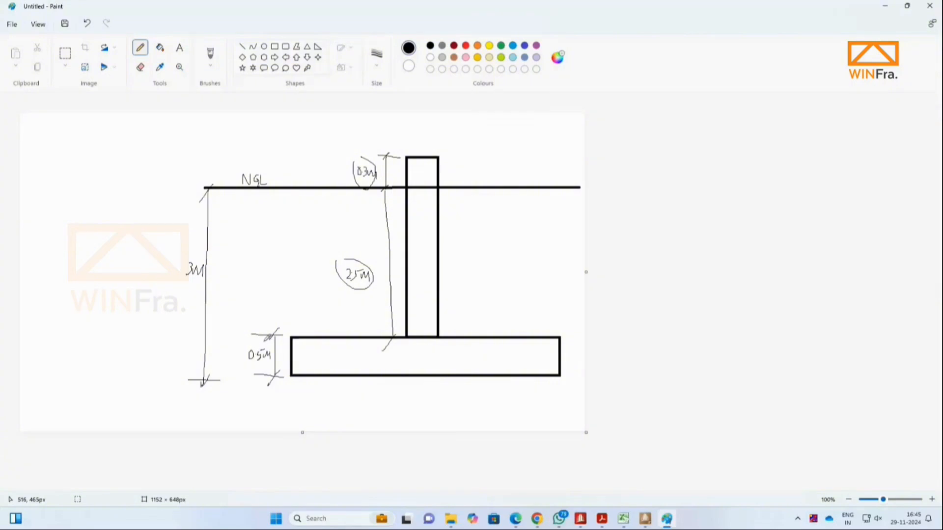
# Step: Switch back to STAAD Foundation Advanced and batch-apply the Service load case type to load cases 202 through 213
pyautogui.hotkey('alt', 'Tab')
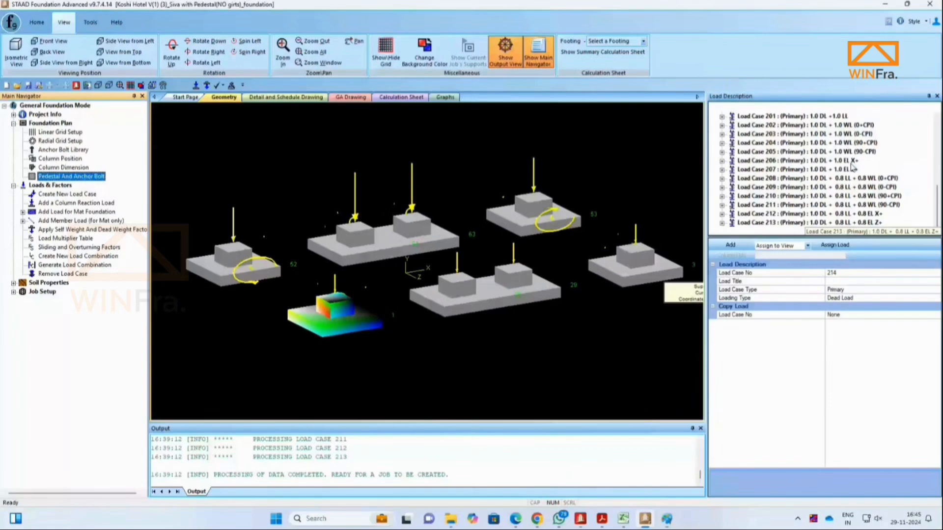
pyautogui.scroll(9, 852, 169)
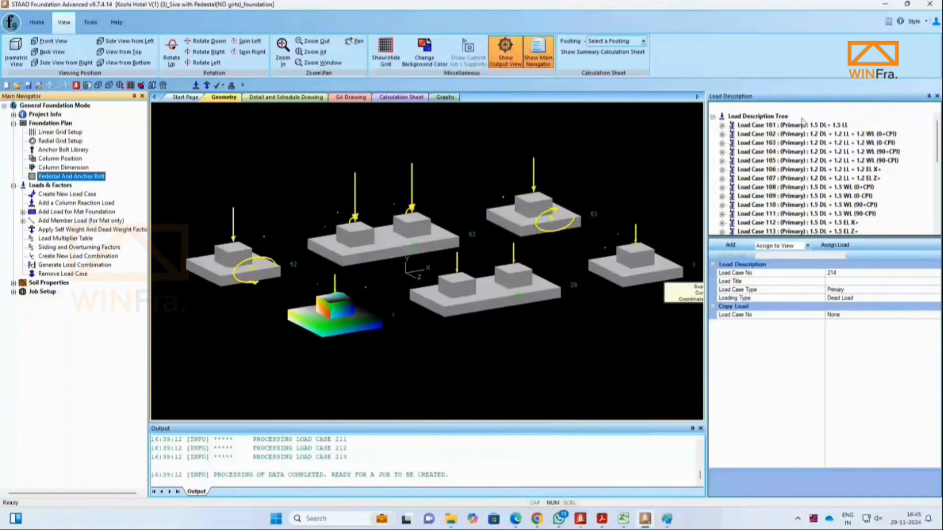
pyautogui.click(799, 125)
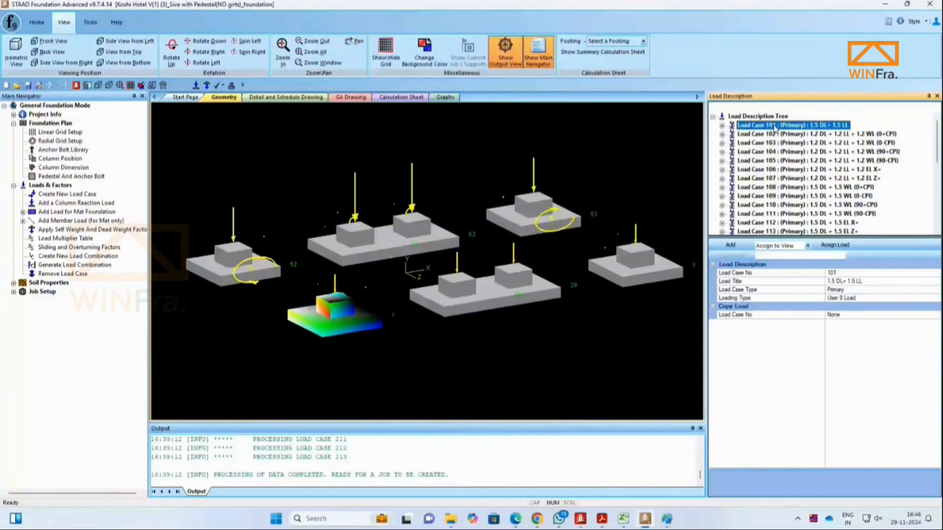
pyautogui.keyDown('shift'); pyautogui.click(774, 143); pyautogui.keyUp('shift')
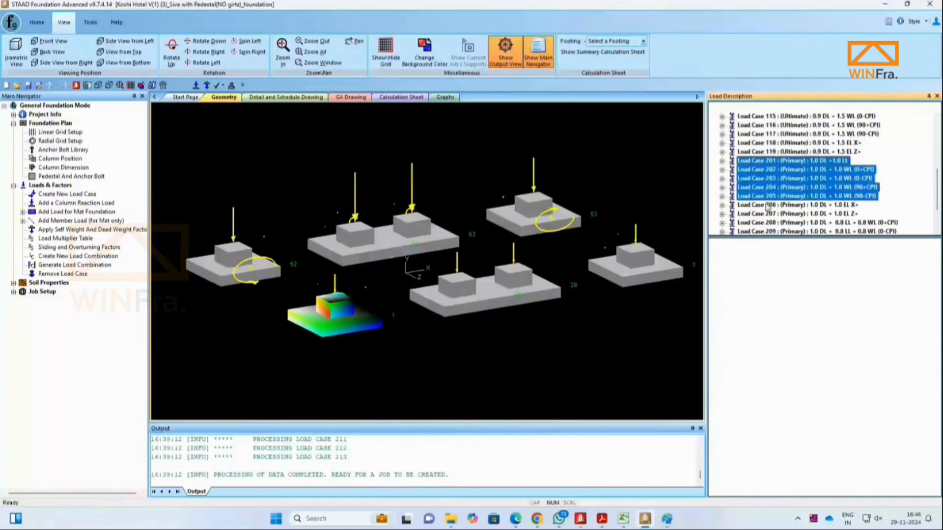
pyautogui.moveTo(770, 200); pyautogui.dragTo(775, 222)
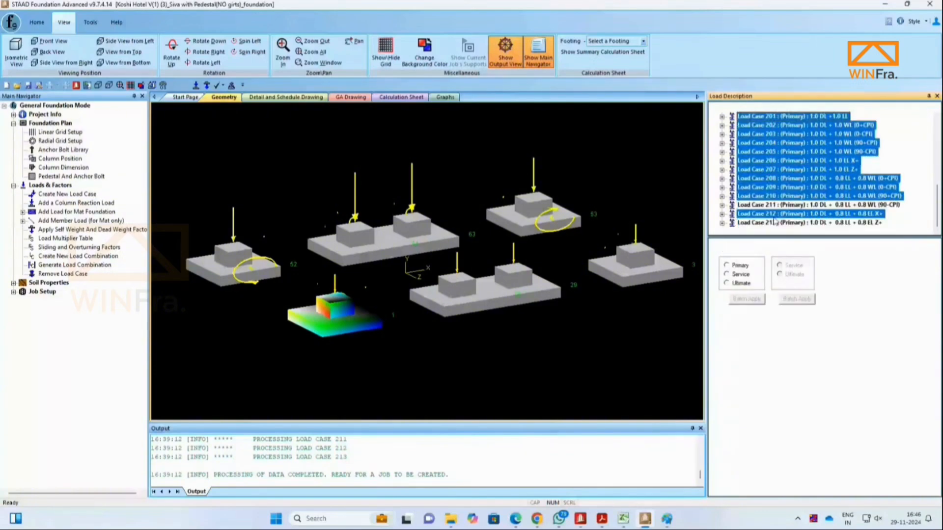
pyautogui.keyDown('ctrl'); pyautogui.click(775, 221); pyautogui.keyUp('ctrl')
pyautogui.keyDown('ctrl'); pyautogui.click(771, 205); pyautogui.keyUp('ctrl')
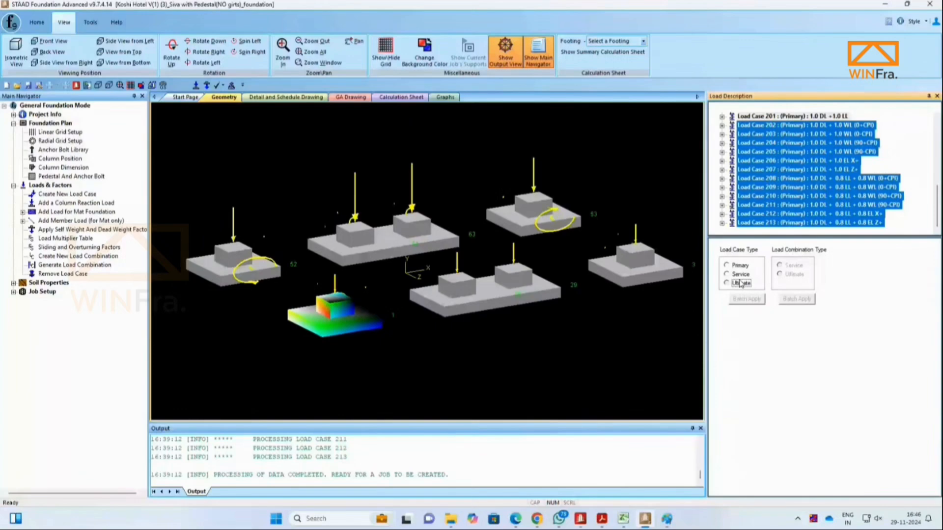
pyautogui.click(740, 275)
pyautogui.click(747, 298)
# Step: Inspect load case 201's column support reactions in the load description tree
pyautogui.scroll(3, 770, 212)
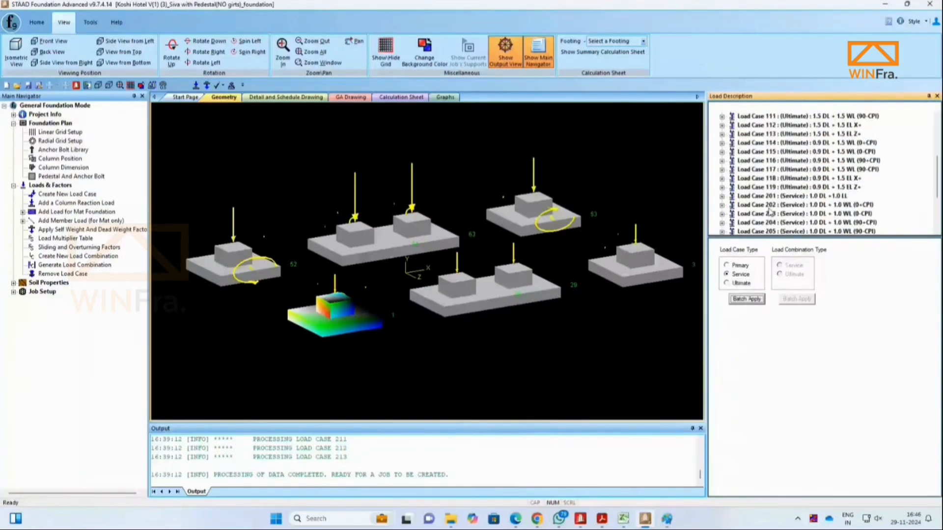
pyautogui.scroll(-1, 765, 197)
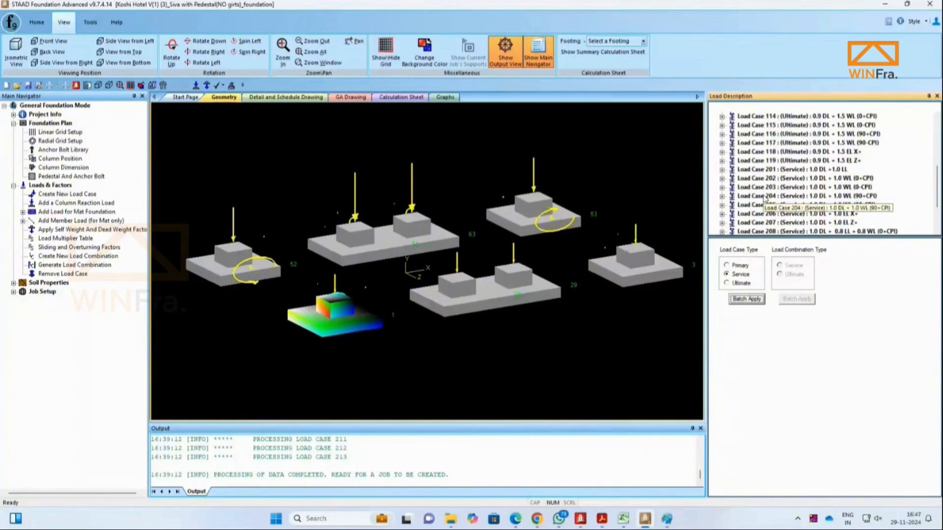
pyautogui.click(787, 170)
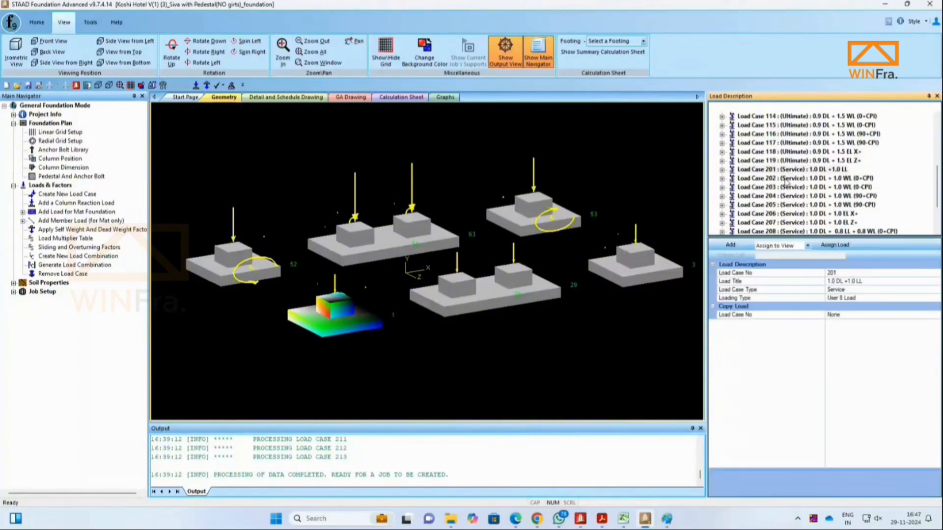
pyautogui.click(801, 214)
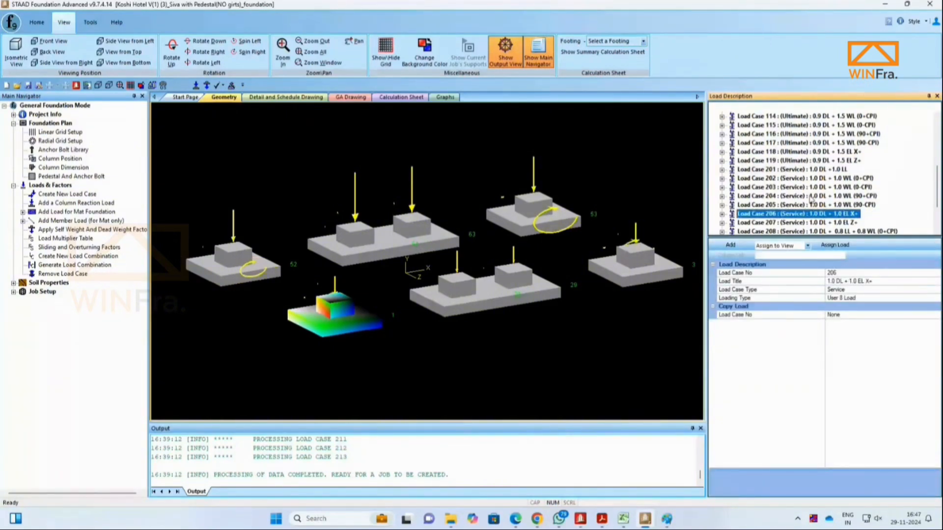
pyautogui.click(722, 170)
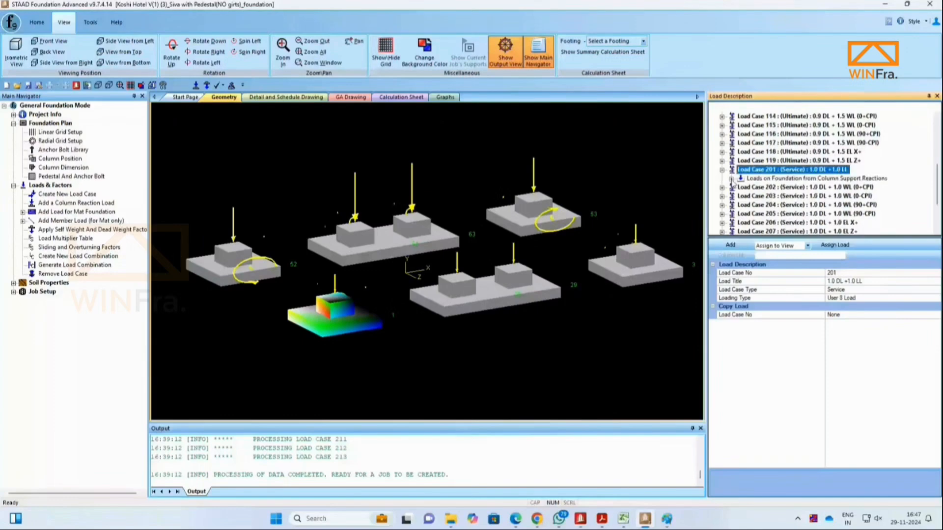
pyautogui.scroll(-2, 731, 147)
pyautogui.click(732, 125)
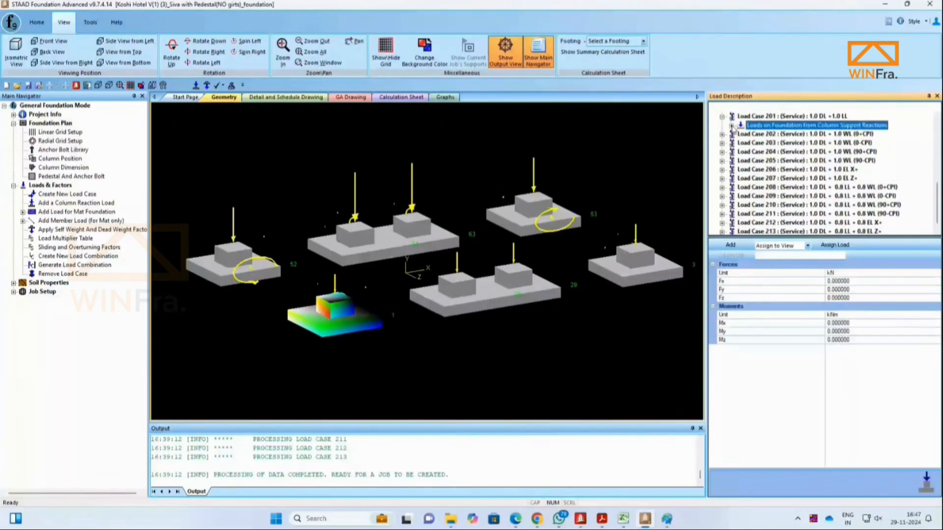
pyautogui.click(731, 126)
pyautogui.click(777, 134)
pyautogui.click(785, 143)
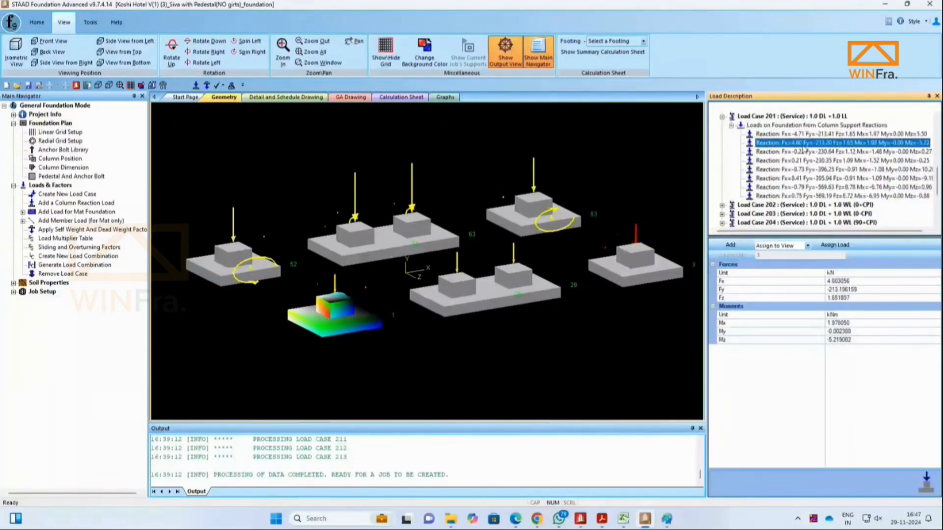
pyautogui.click(792, 152)
pyautogui.click(800, 162)
pyautogui.click(800, 169)
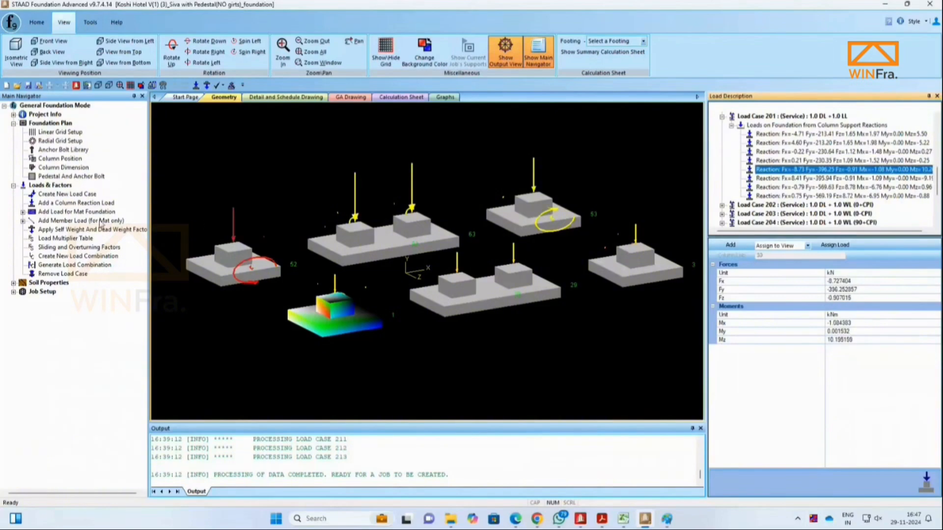
pyautogui.click(807, 178)
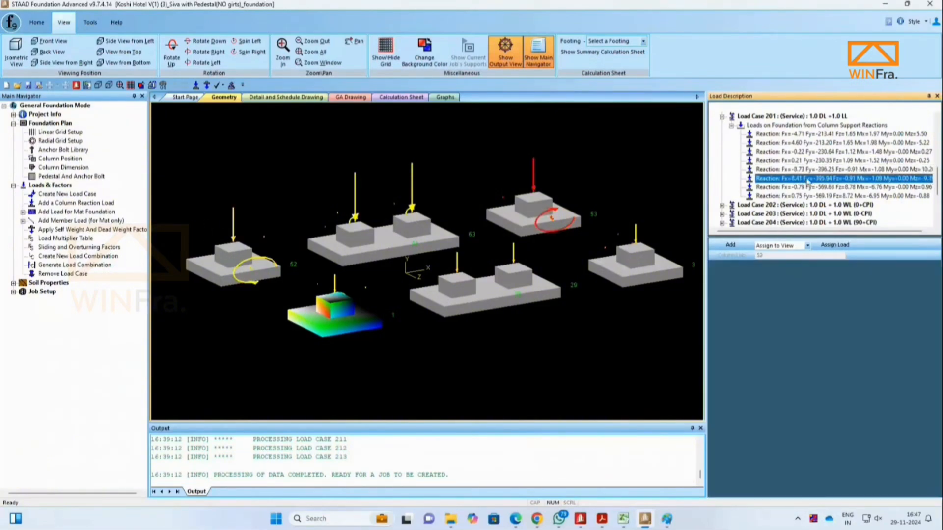
pyautogui.click(808, 187)
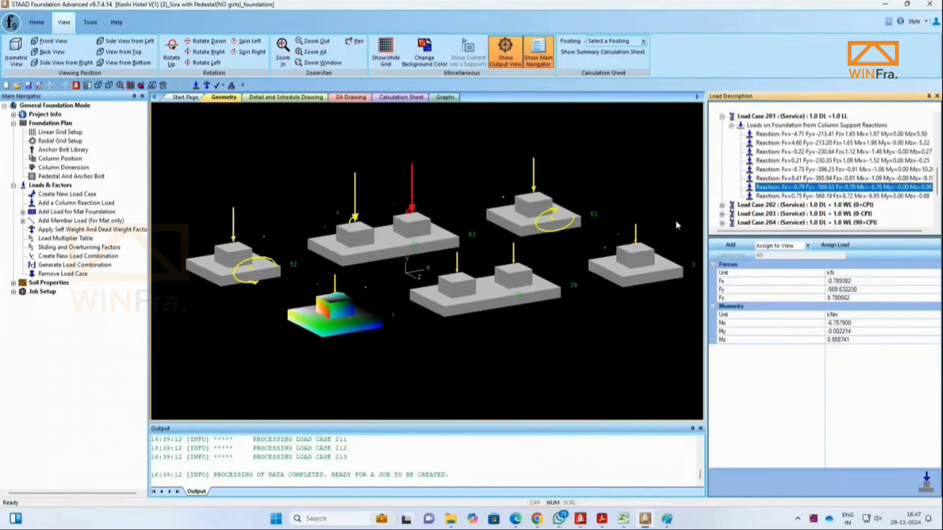
pyautogui.click(731, 125)
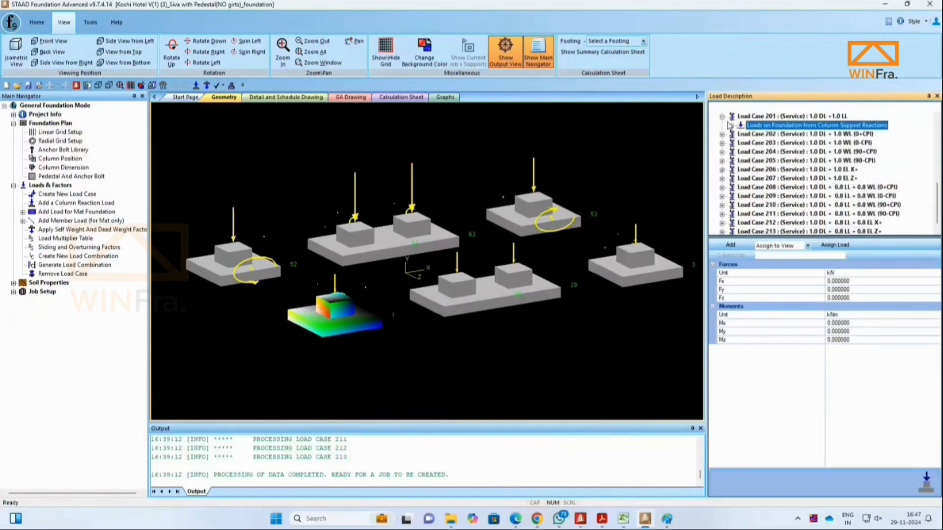
pyautogui.click(722, 117)
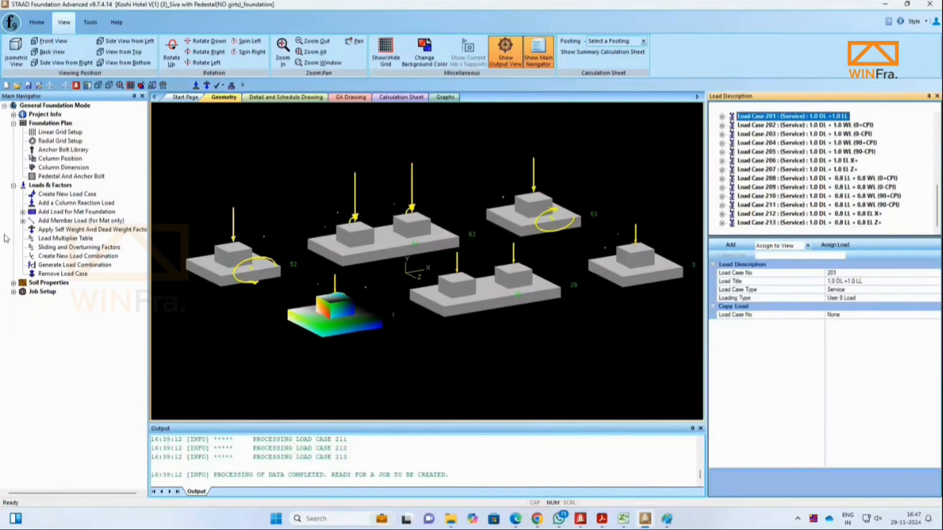
# Step: Create a new job named Isolated Footing using the Indian design code, version IS456-2000
pyautogui.click(14, 292)
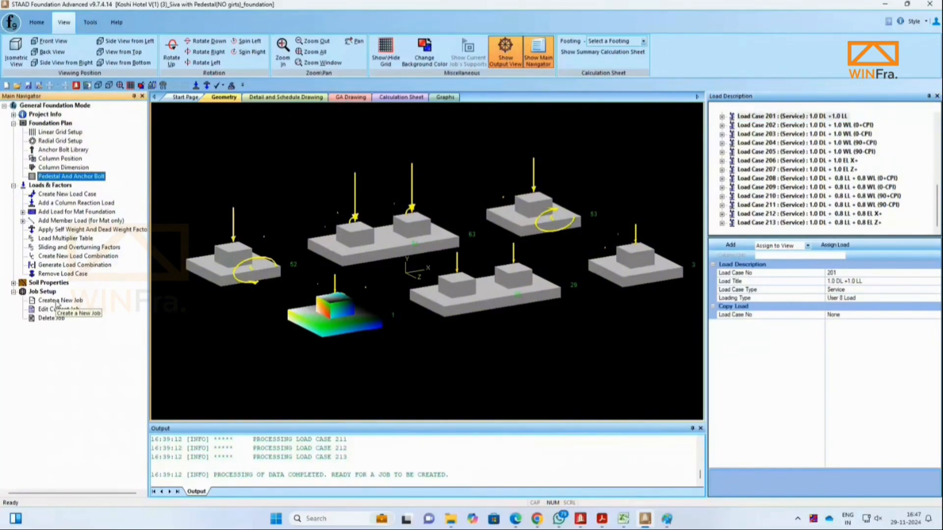
pyautogui.click(57, 302)
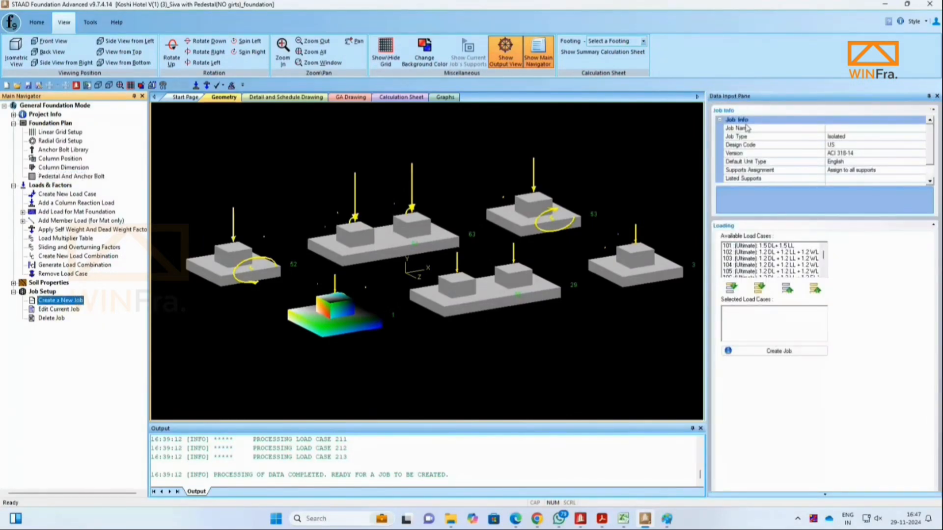
pyautogui.click(843, 128)
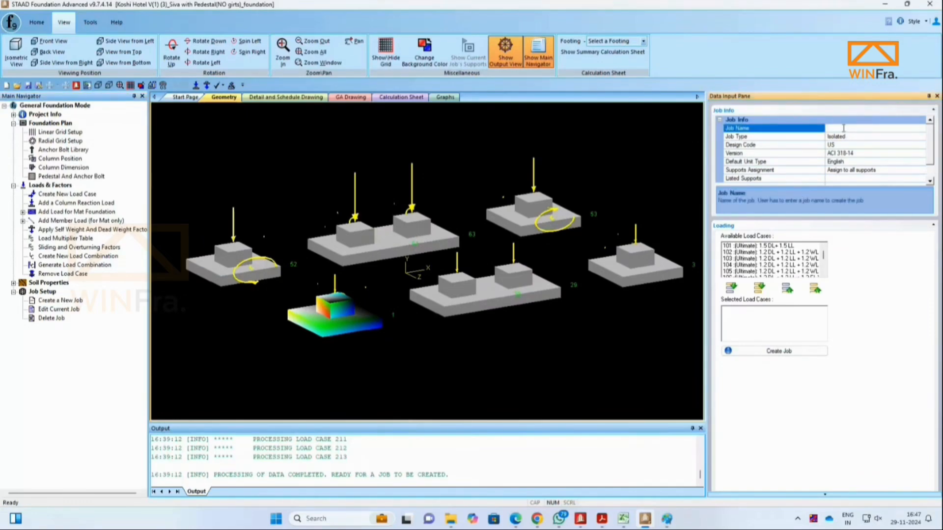
pyautogui.write('Isolated Footing')
pyautogui.click(810, 146)
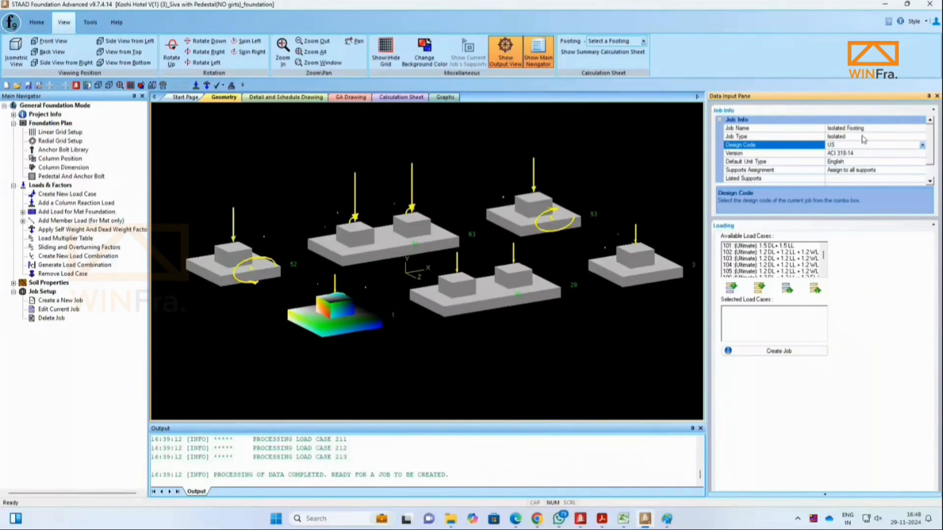
pyautogui.click(755, 153)
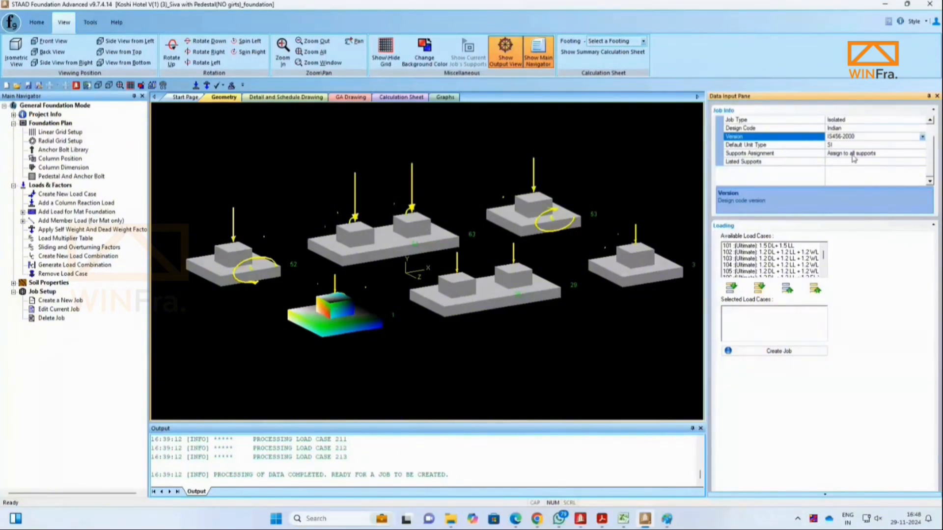
# Step: Set the supports assignment to Assign to all supports, with all load cases moved to the selected list
pyautogui.click(923, 154)
pyautogui.click(923, 154)
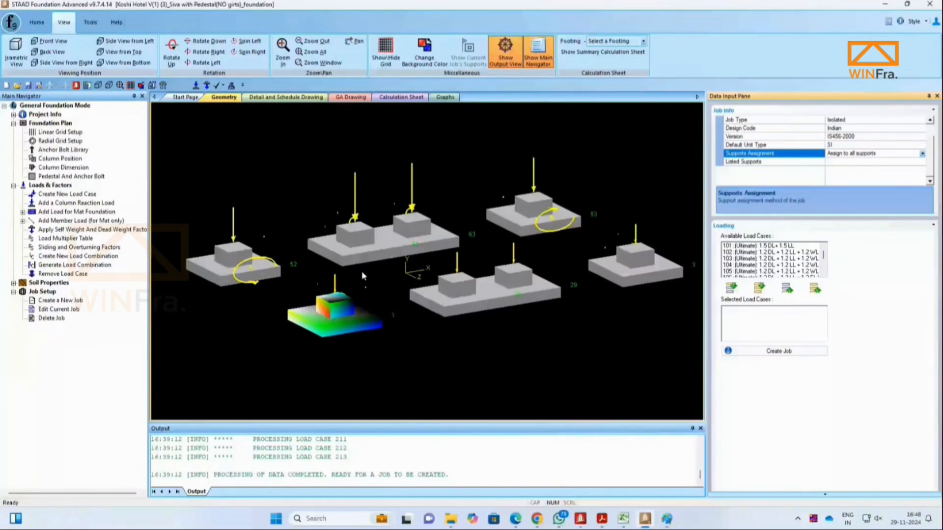
pyautogui.click(922, 154)
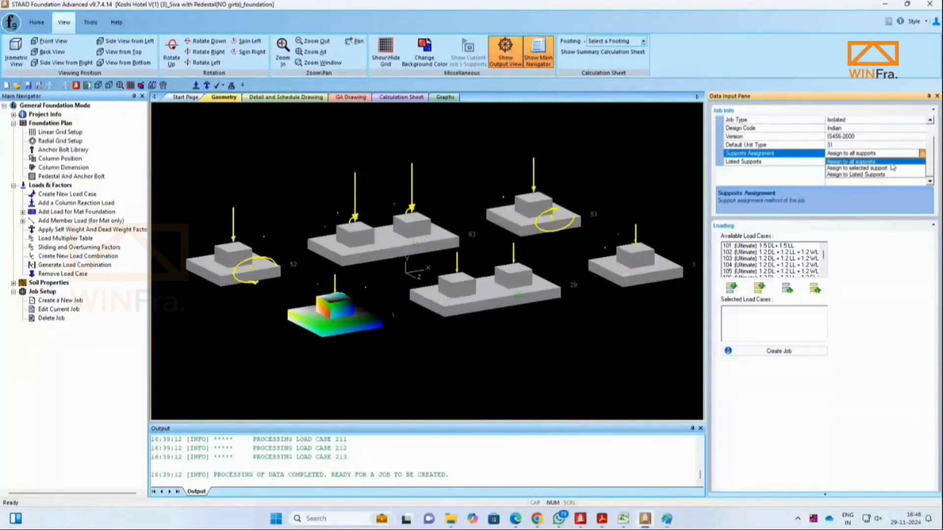
pyautogui.click(869, 169)
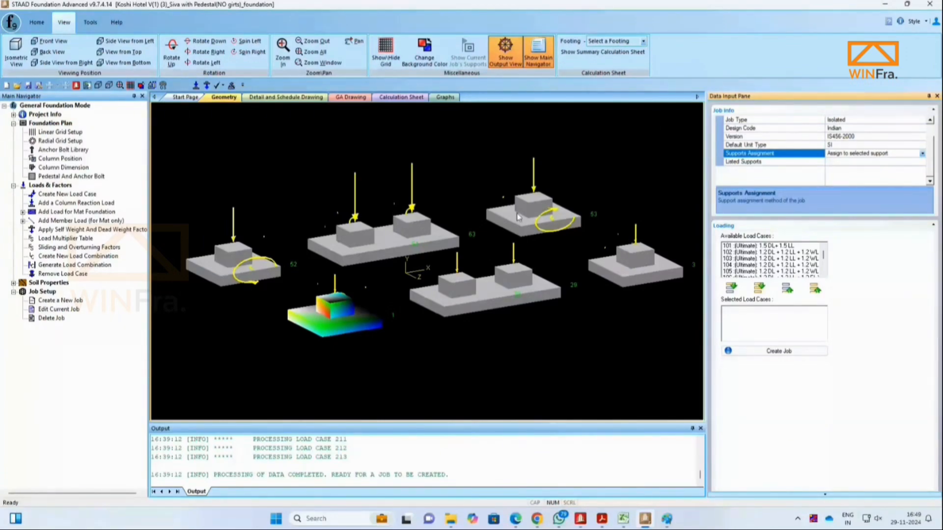
pyautogui.click(922, 153)
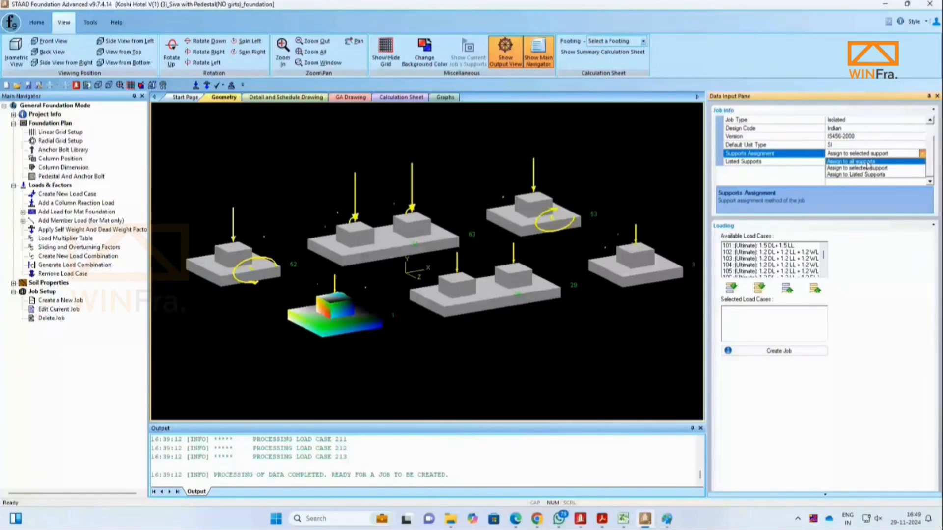
pyautogui.click(867, 163)
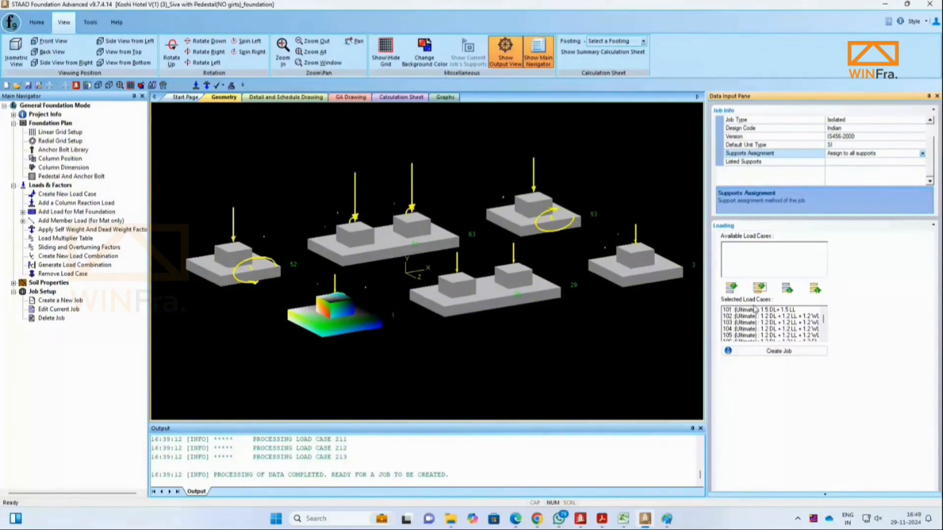
# Step: Review the selected load cases and create the isolated footing job
pyautogui.scroll(-5, 758, 319)
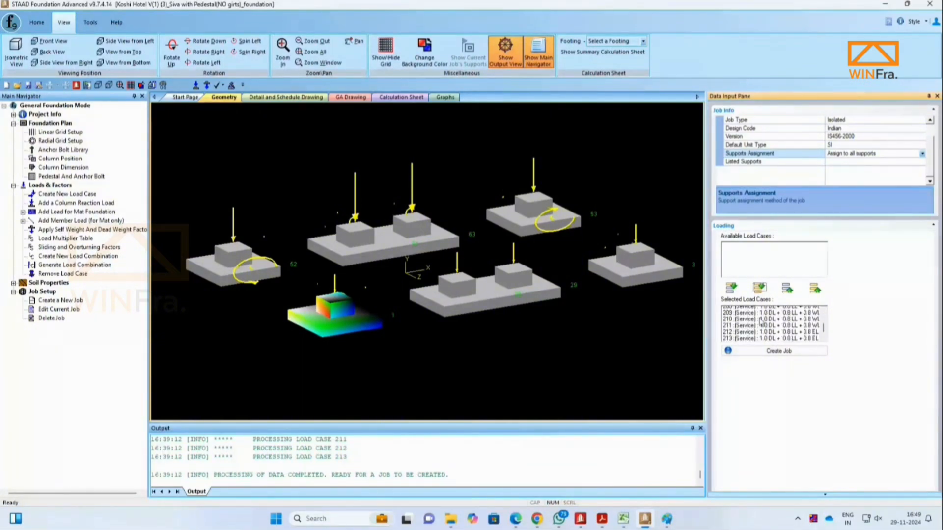
pyautogui.scroll(5, 762, 320)
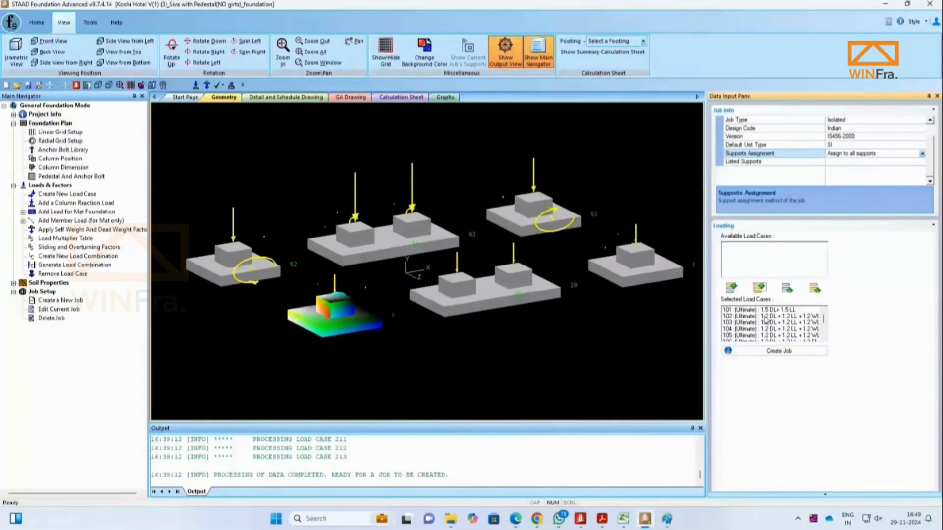
pyautogui.click(763, 351)
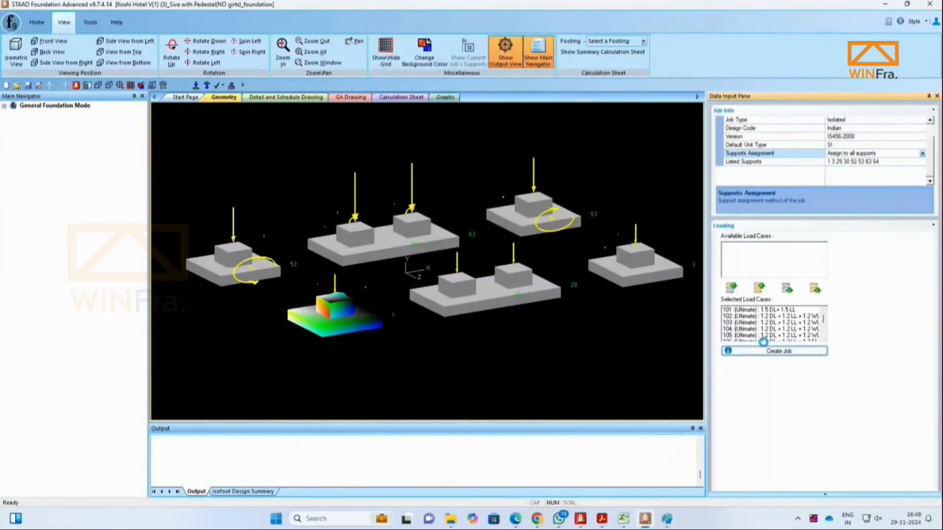
pyautogui.click(553, 276)
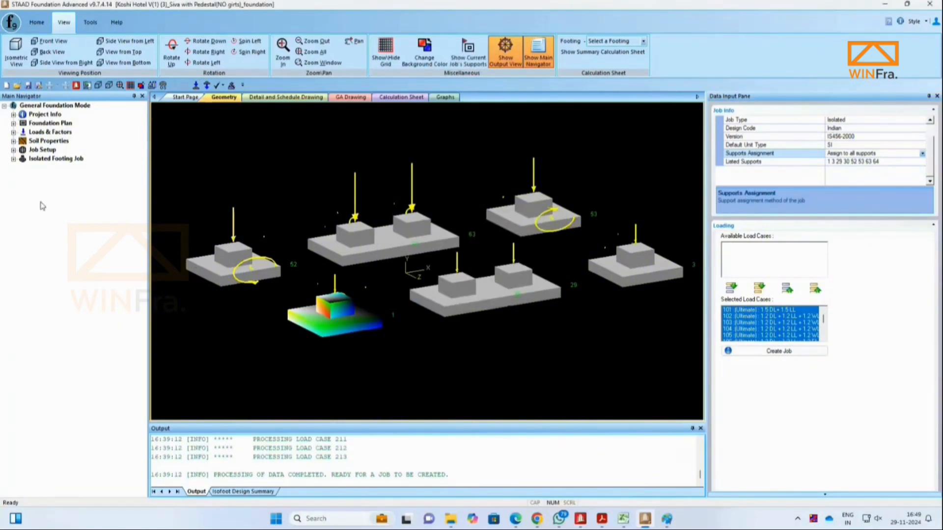
# Step: Open the isolated footing job's Concrete & Reinforcement design parameters and set the unit weight of concrete to 25 kN/m3
pyautogui.click(14, 159)
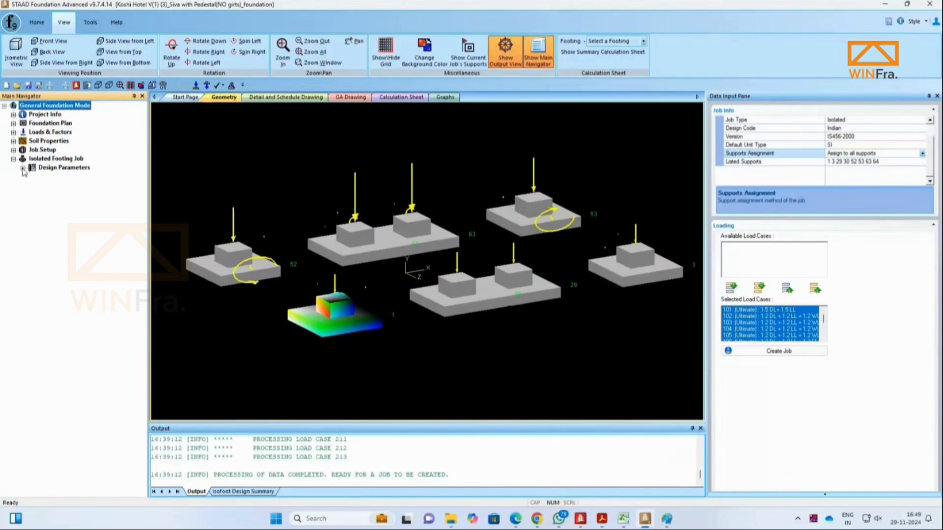
pyautogui.click(22, 168)
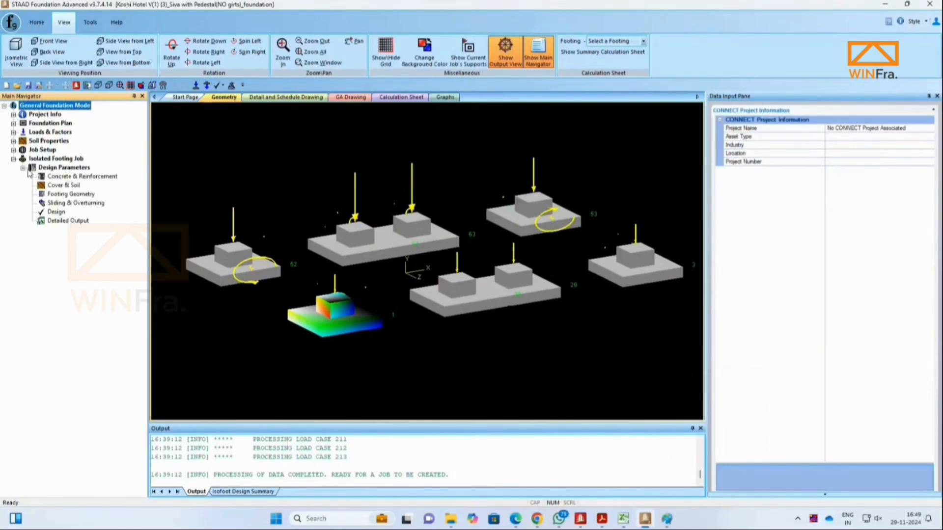
pyautogui.click(75, 176)
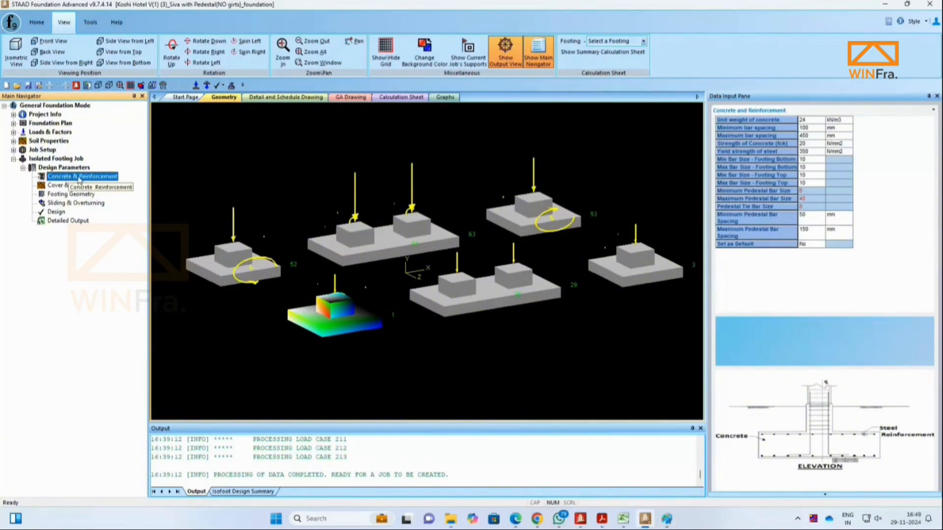
pyautogui.click(819, 122)
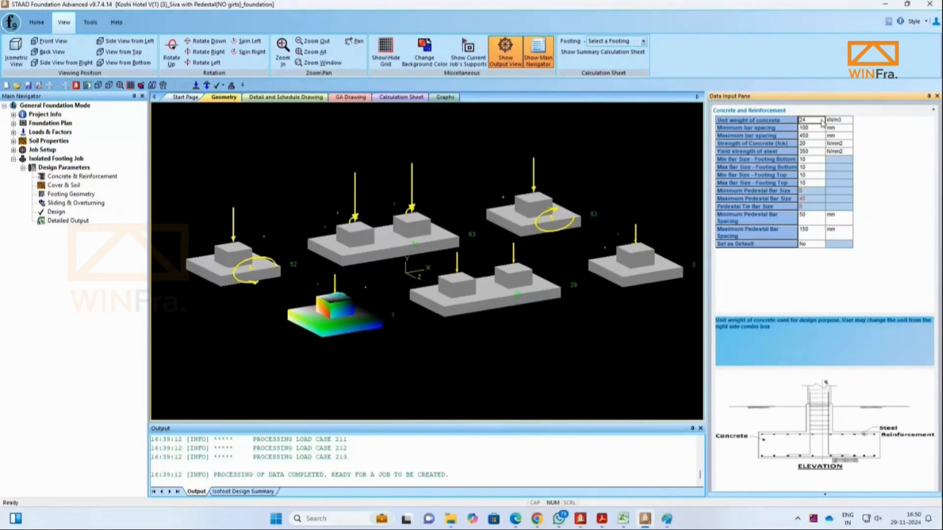
pyautogui.write('25')
pyautogui.press('Return')
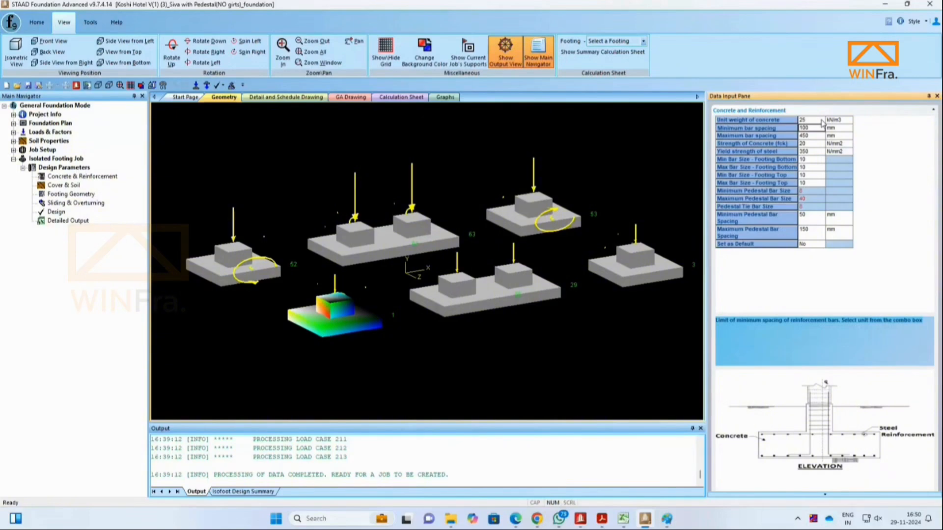
# Step: Set maximum bar spacing to 300 mm, concrete strength (fck) to 30 N/mm2 and steel yield strength to 500 N/mm2
pyautogui.click(816, 120)
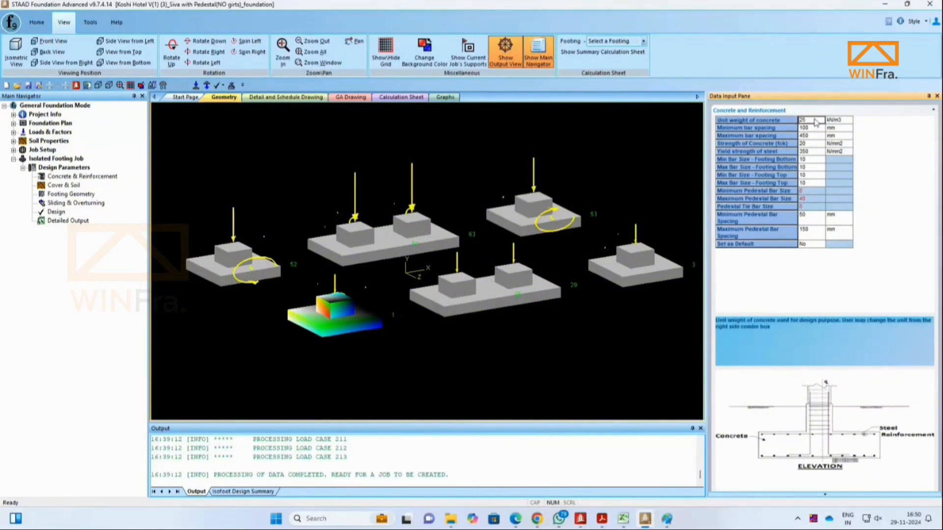
pyautogui.click(759, 128)
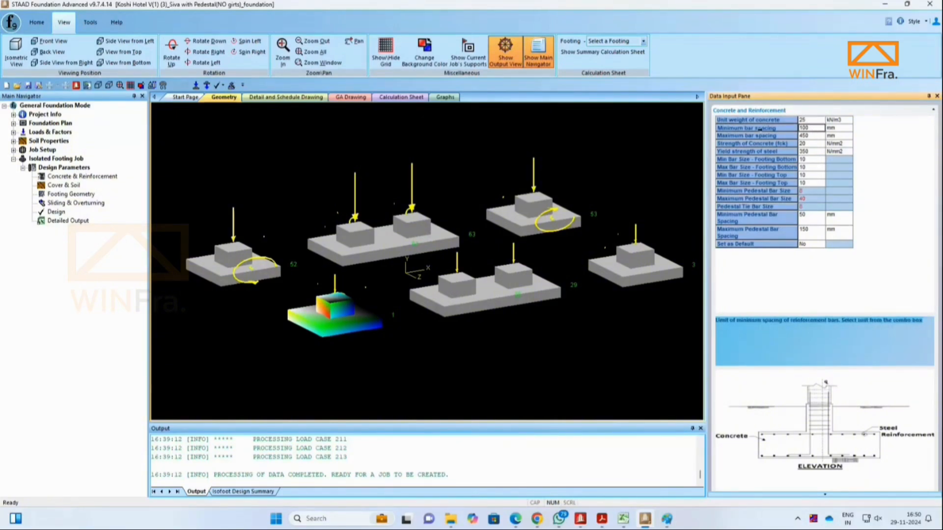
pyautogui.click(815, 136)
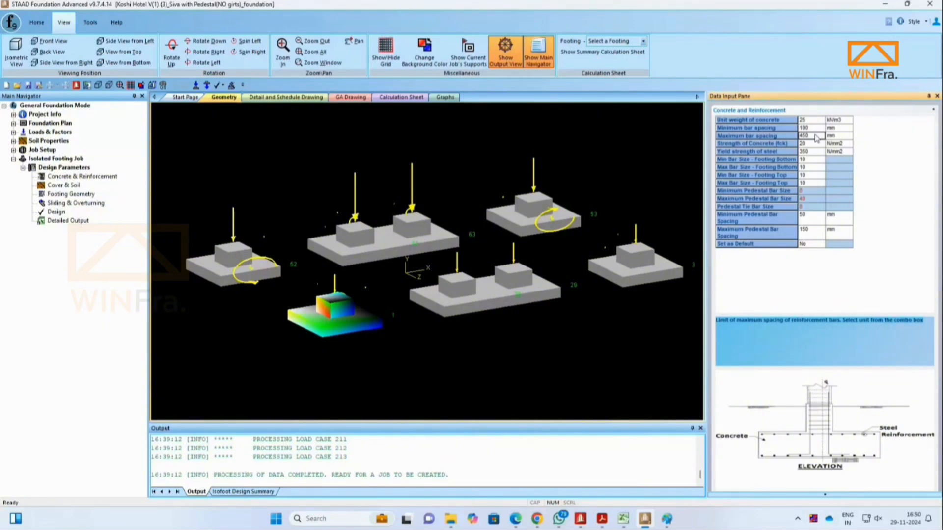
pyautogui.write('3000')
pyautogui.press('BackSpace')
pyautogui.press('Return')
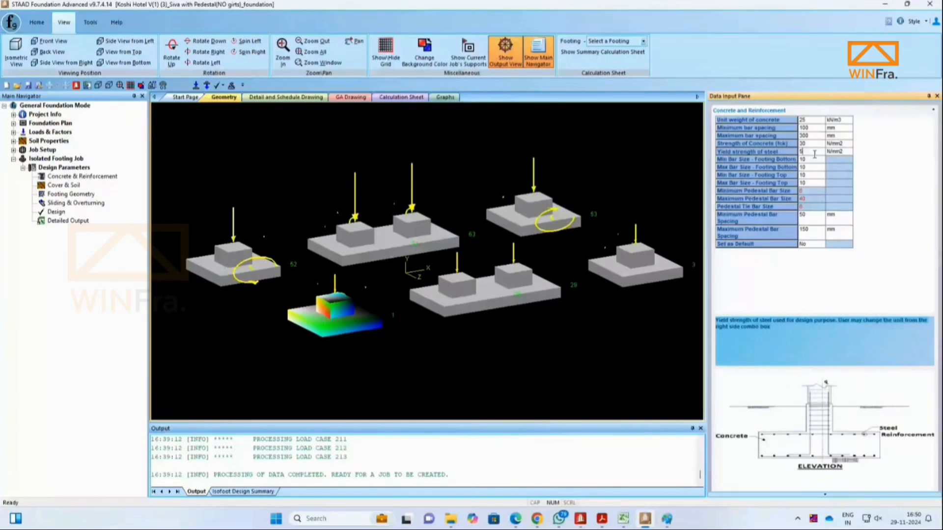
pyautogui.write('00')
# Step: Set the footing bottom bar sizes to a minimum of 12 and a maximum of 25
pyautogui.click(810, 161)
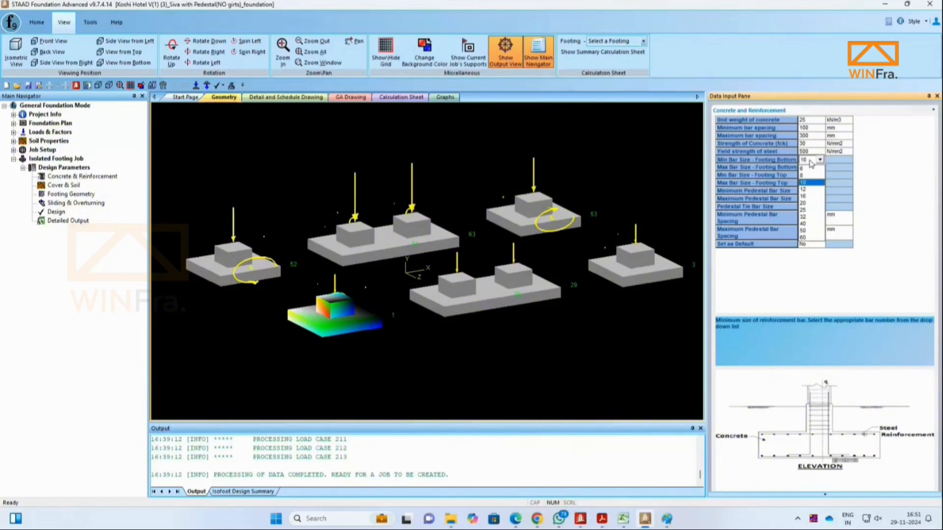
pyautogui.click(808, 190)
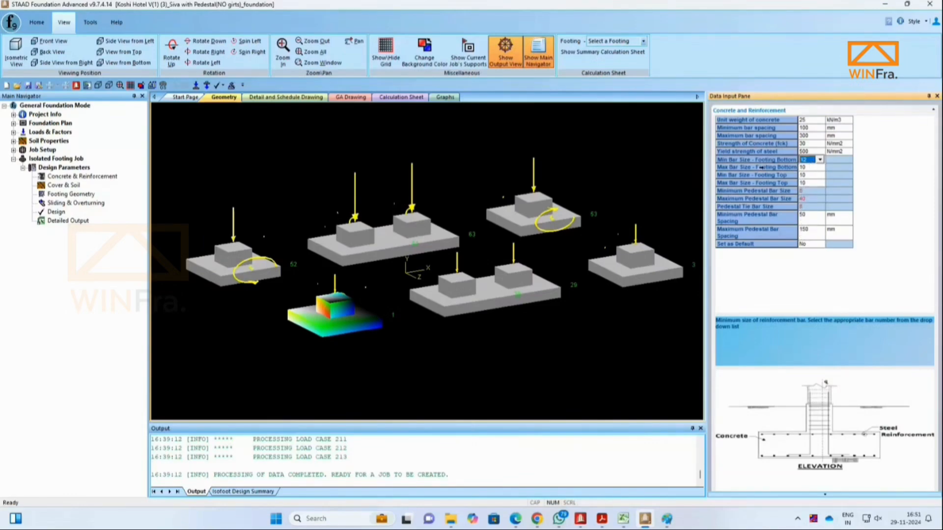
pyautogui.click(820, 168)
pyautogui.click(819, 168)
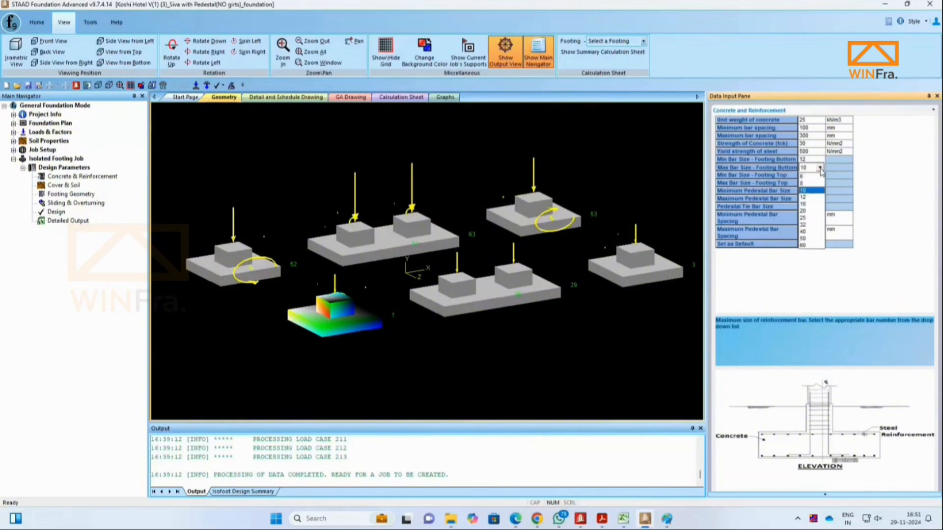
pyautogui.click(811, 218)
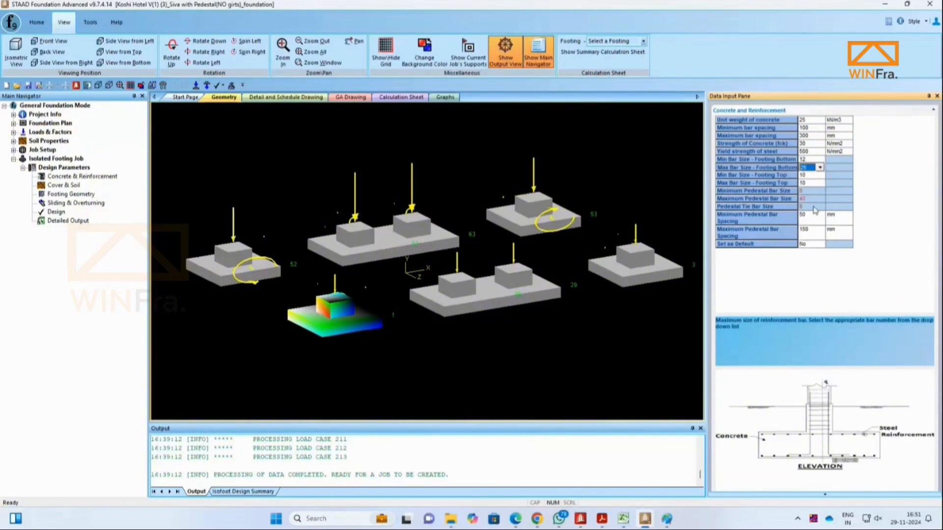
# Step: Set the footing top bar sizes to a minimum of 12 and a maximum of 25
pyautogui.click(819, 175)
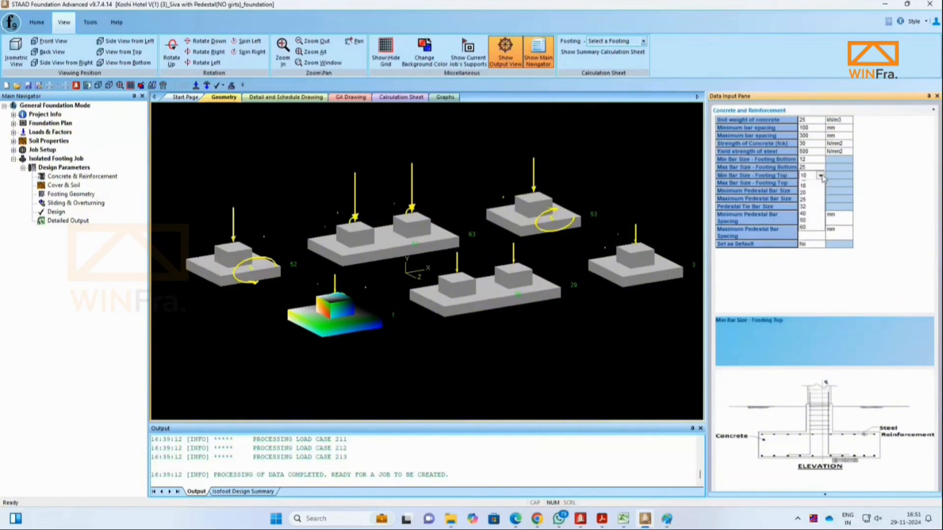
pyautogui.click(819, 175)
pyautogui.click(813, 206)
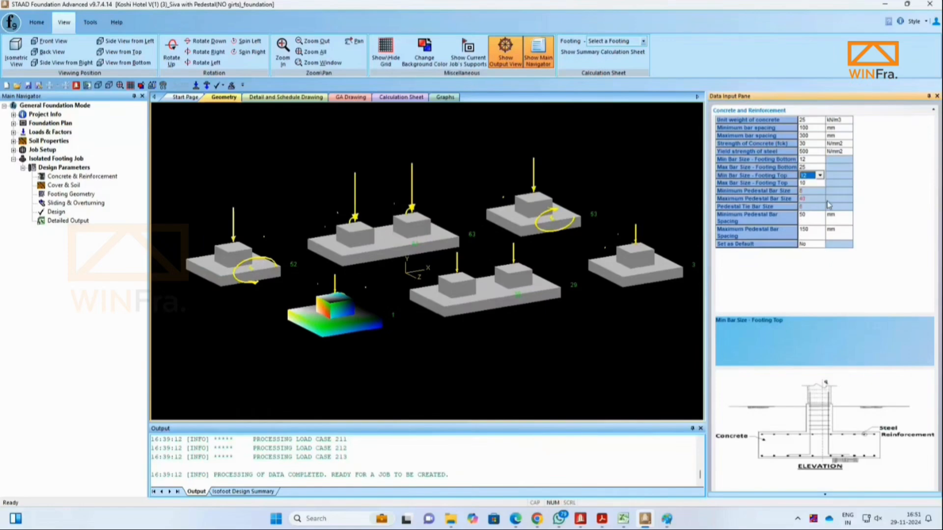
pyautogui.click(819, 183)
pyautogui.click(819, 183)
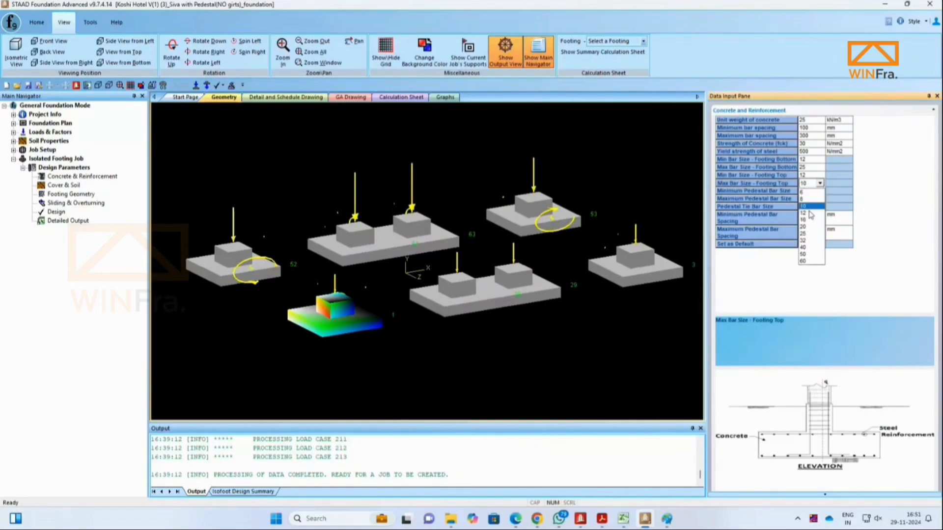
pyautogui.click(808, 207)
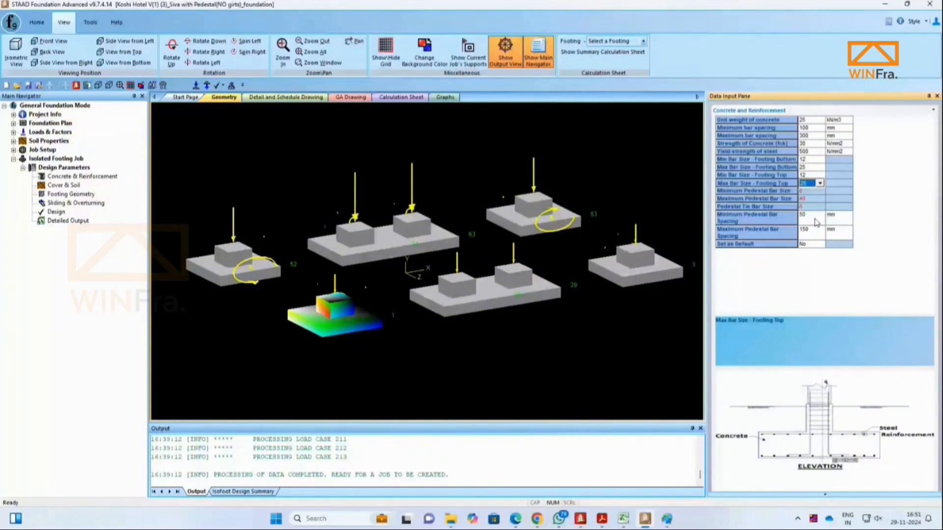
pyautogui.click(815, 222)
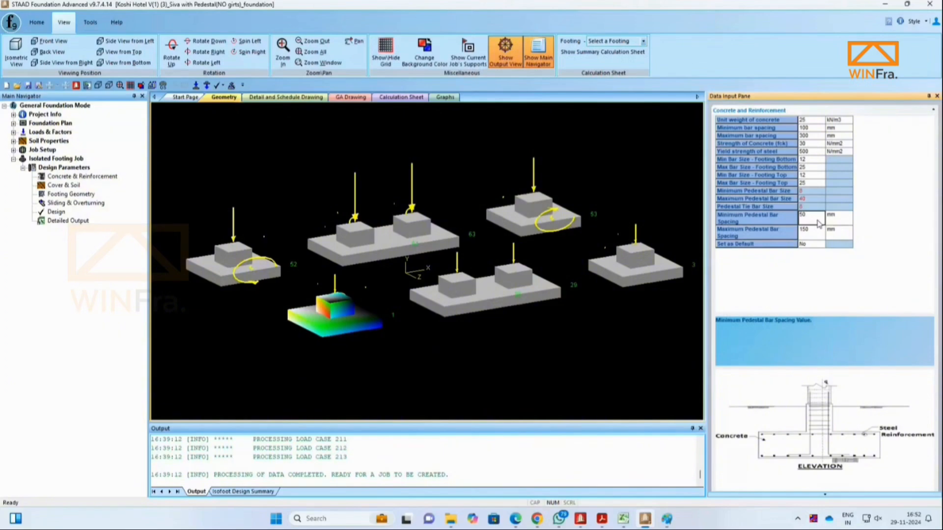
# Step: Open the Cover & Soil parameters and set the bottom clear cover to 75 mm
pyautogui.click(73, 186)
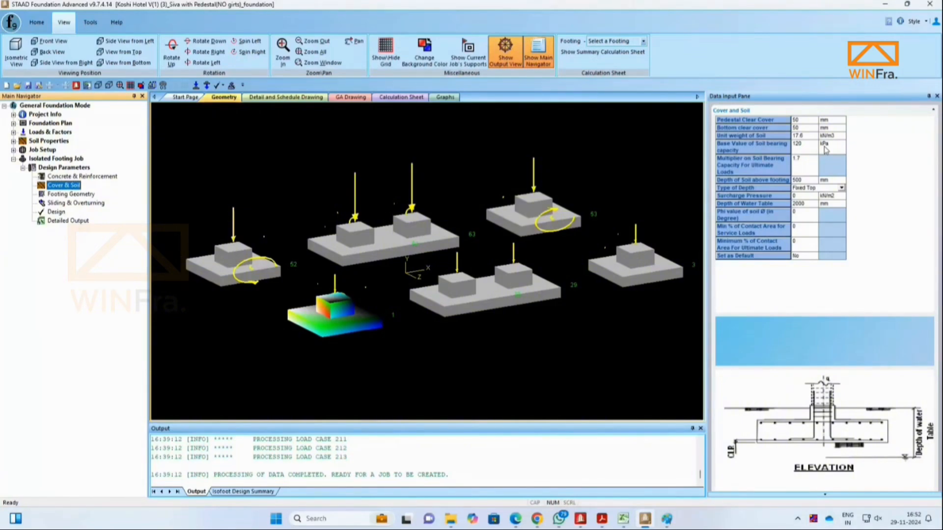
pyautogui.click(809, 120)
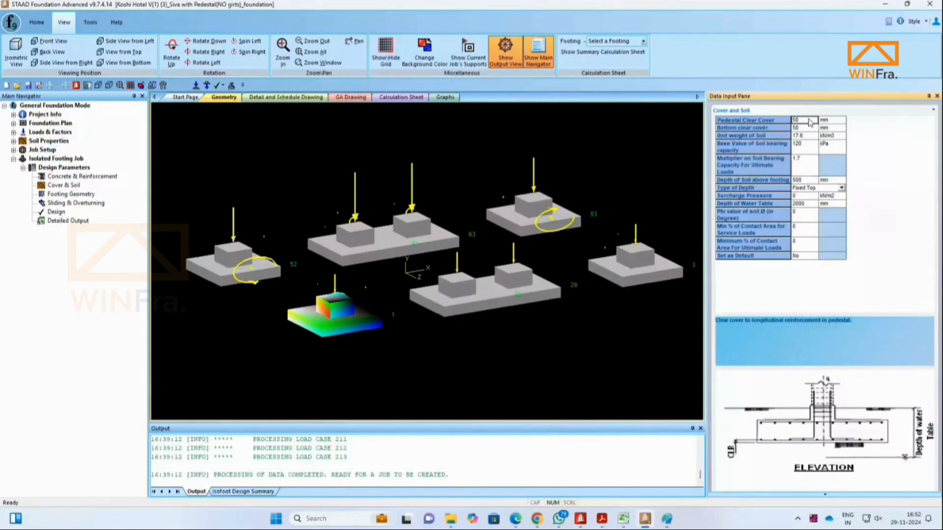
pyautogui.click(805, 128)
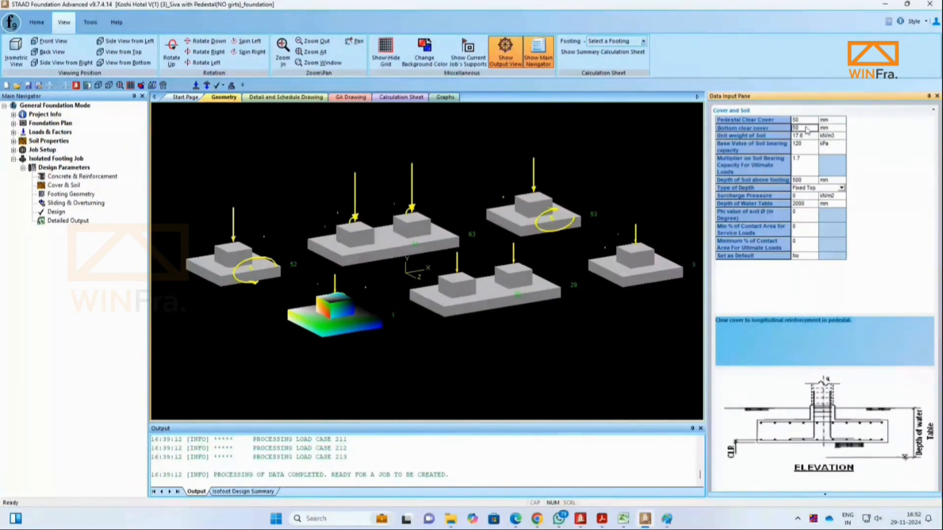
pyautogui.write('75')
# Step: Set the unit weight of soil to 18 kN/m3 and the base soil bearing capacity to 100 kPa
pyautogui.click(809, 136)
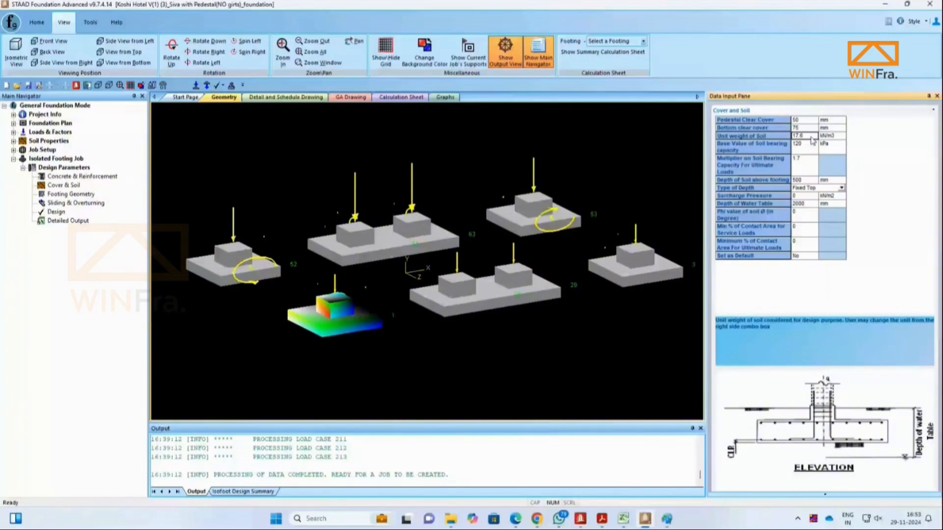
pyautogui.write('18')
pyautogui.click(805, 146)
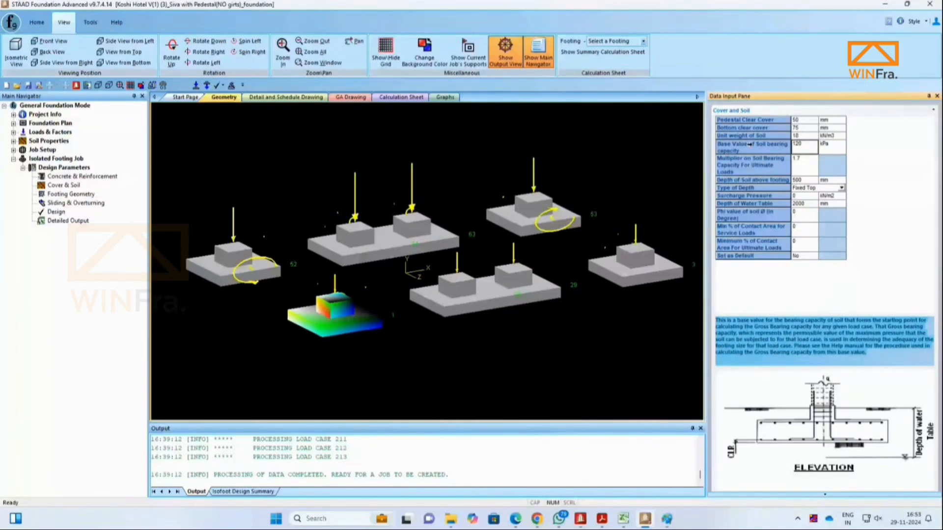
pyautogui.write('100')
pyautogui.click(809, 166)
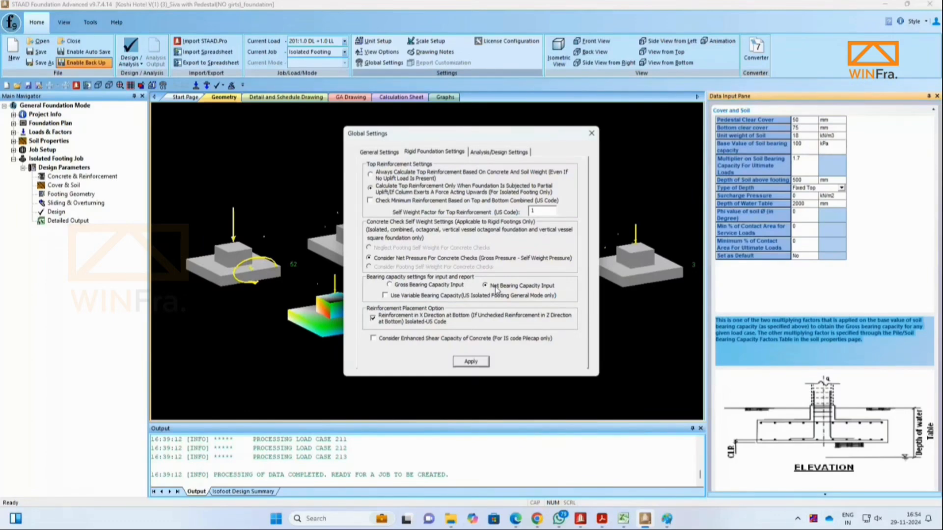
# Step: Choose Net Bearing Capacity Input in the rigid foundation global settings and apply it
pyautogui.click(427, 287)
pyautogui.click(485, 286)
pyautogui.click(470, 362)
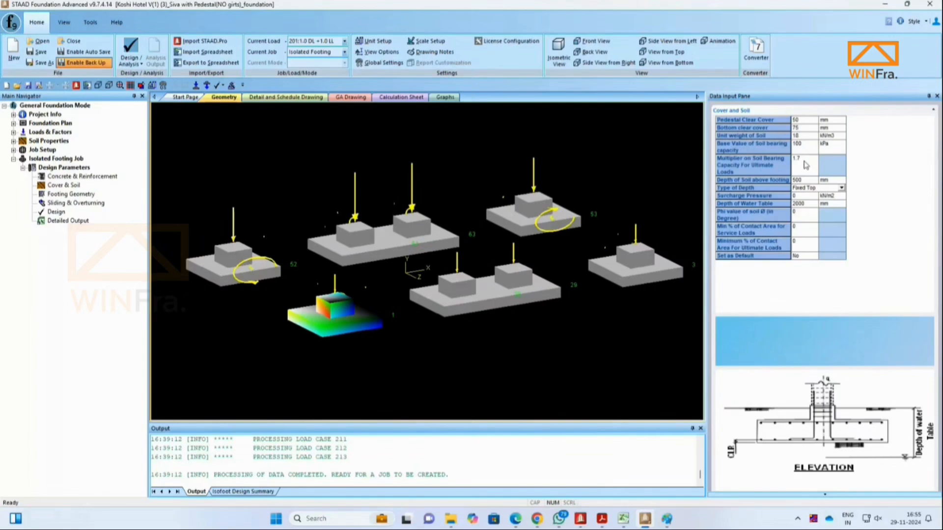
# Step: Set the multiplier on soil bearing capacity for ultimate loads to 1
pyautogui.click(805, 150)
pyautogui.click(807, 164)
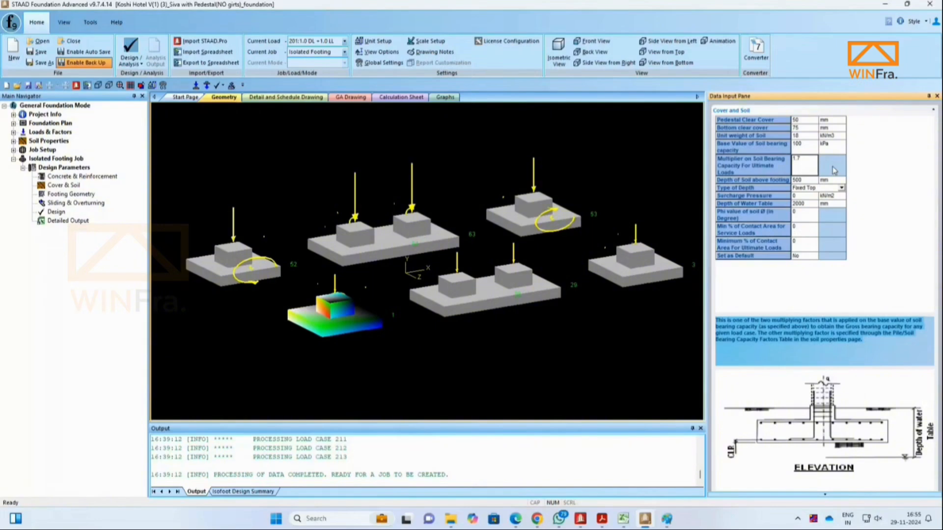
pyautogui.write('1')
pyautogui.press('Return')
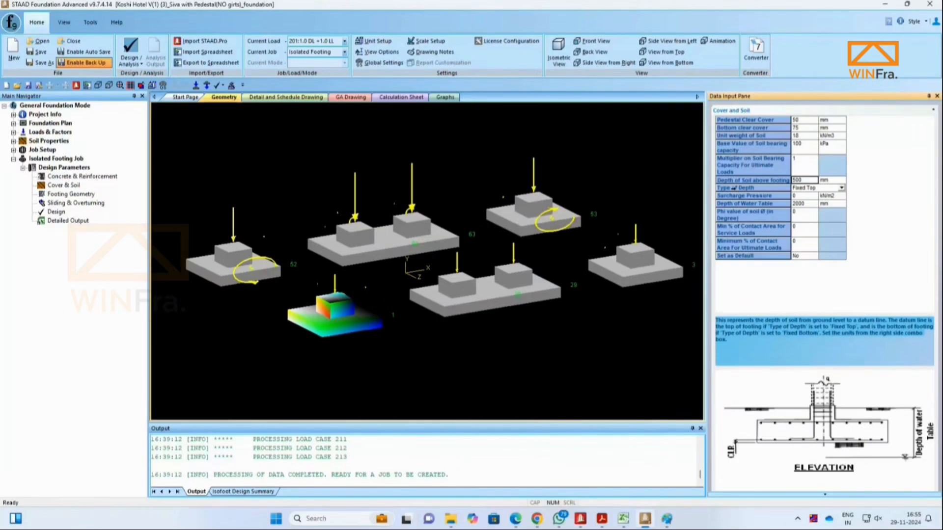
# Step: Switch to the Paint sketch and extend lines from the footing's top and bottom edges
pyautogui.click(734, 187)
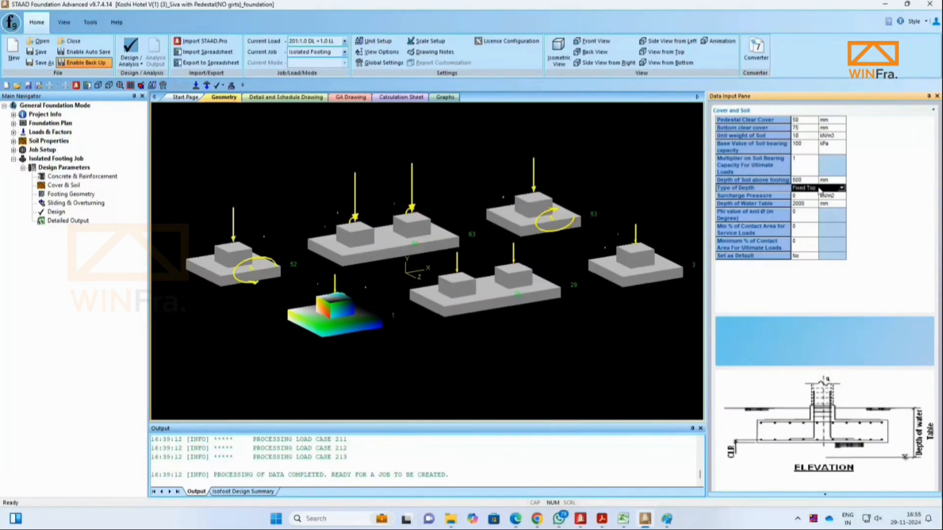
pyautogui.click(666, 518)
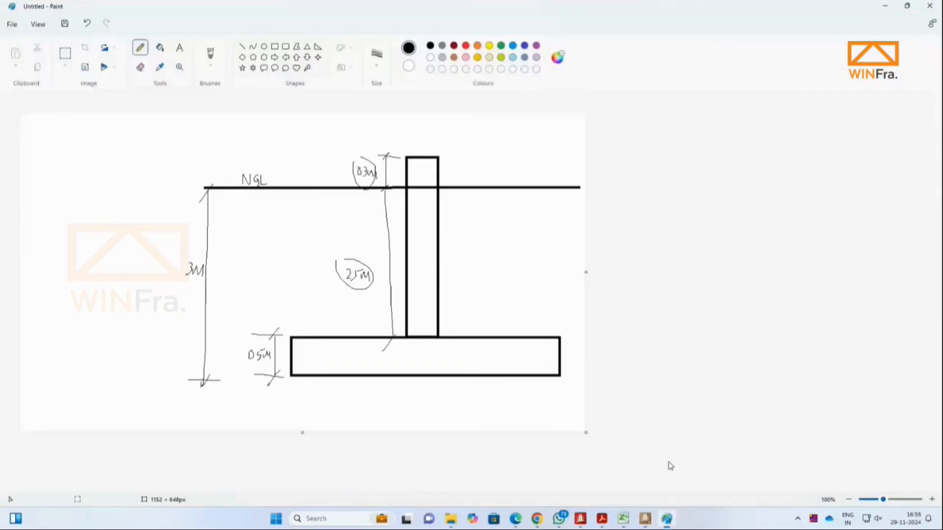
pyautogui.moveTo(559, 337); pyautogui.dragTo(603, 336)
pyautogui.moveTo(560, 377); pyautogui.dragTo(592, 375)
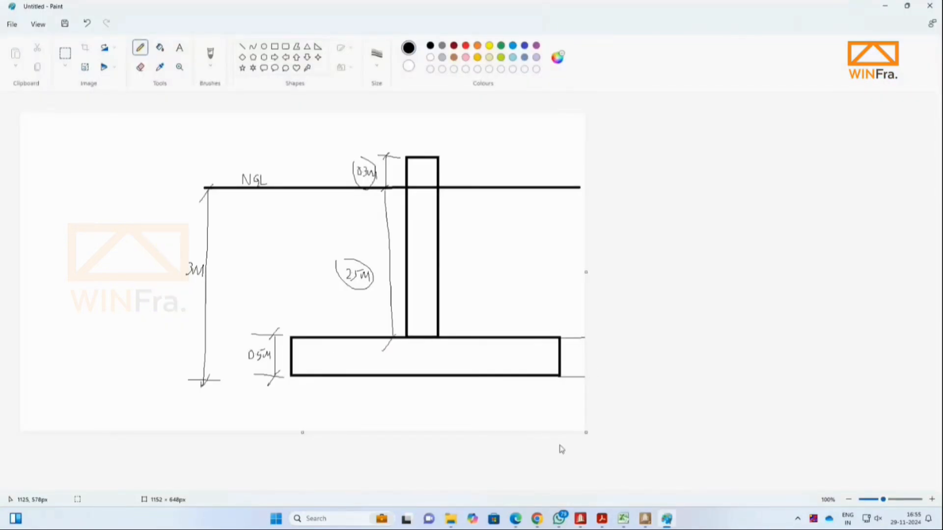
pyautogui.click(646, 519)
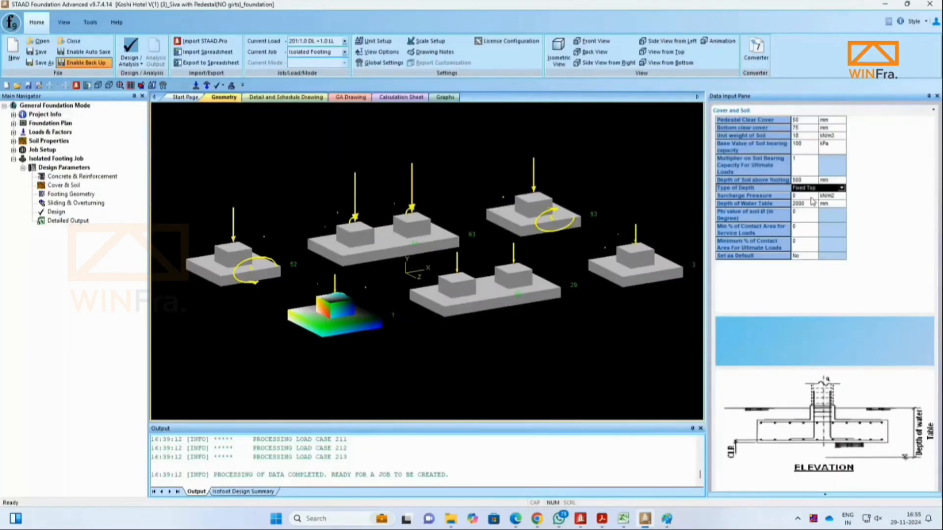
# Step: In the Paint sketch, draw a dimension arrow from the ground line down to the footing top
pyautogui.click(666, 520)
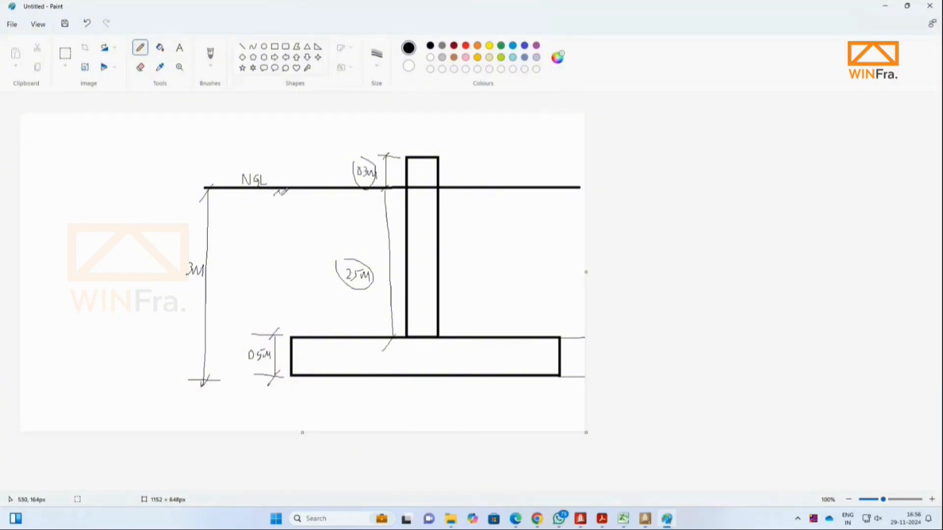
pyautogui.moveTo(278, 193)
pyautogui.mouseDown()
pyautogui.moveTo(277, 333)
pyautogui.moveTo(273, 326)
pyautogui.moveTo(291, 337)
pyautogui.moveTo(319, 336)
pyautogui.moveTo(318, 321)
pyautogui.mouseUp()
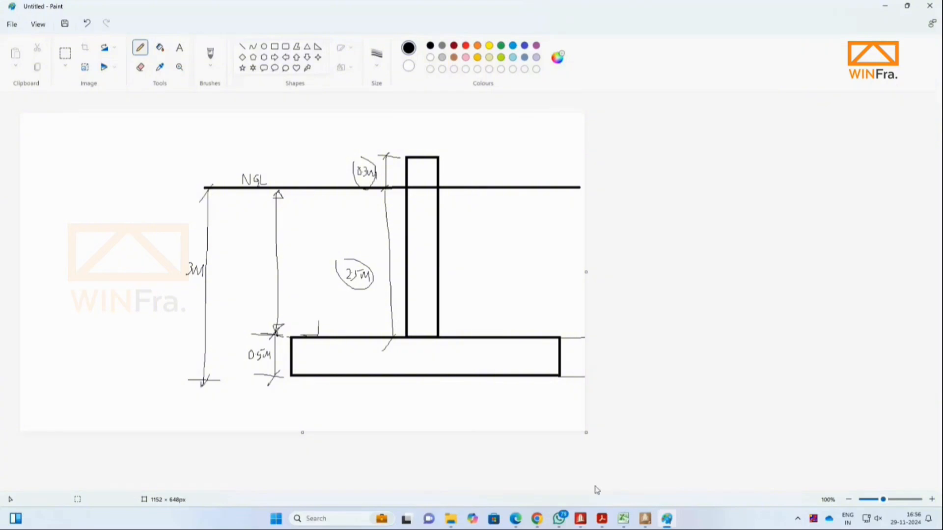
pyautogui.moveTo(280, 365); pyautogui.dragTo(272, 373)
# Step: Back in the Cover & Soil parameters, set the type of depth to Fixed Bottom
pyautogui.click(644, 519)
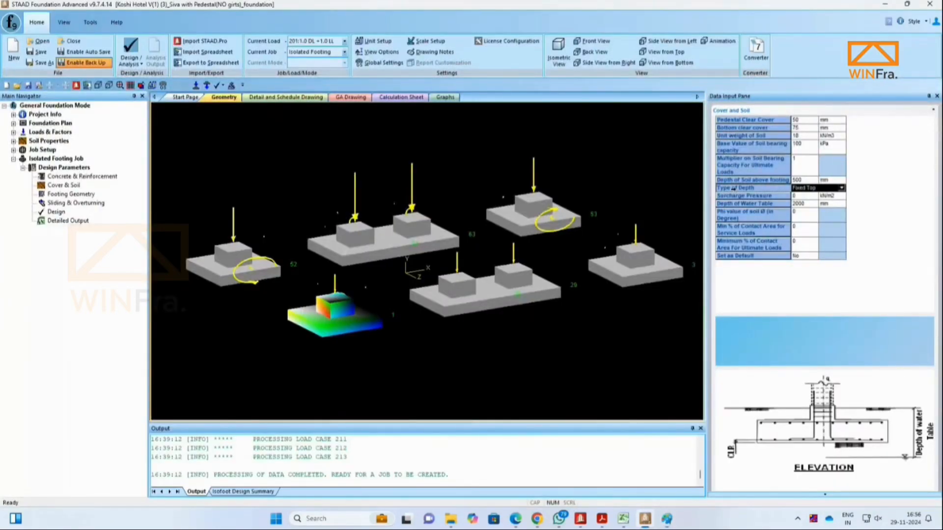
pyautogui.click(841, 188)
pyautogui.click(825, 204)
# Step: In the Paint sketch, draw a dimension arrow from the ground line down to the footing bottom
pyautogui.click(666, 519)
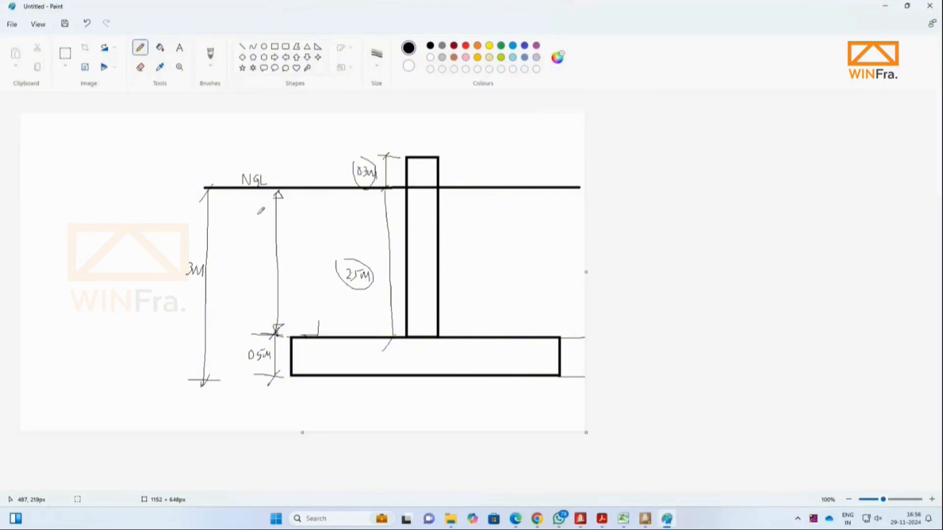
pyautogui.moveTo(241, 194)
pyautogui.mouseDown()
pyautogui.moveTo(247, 382)
pyautogui.moveTo(235, 376)
pyautogui.mouseUp()
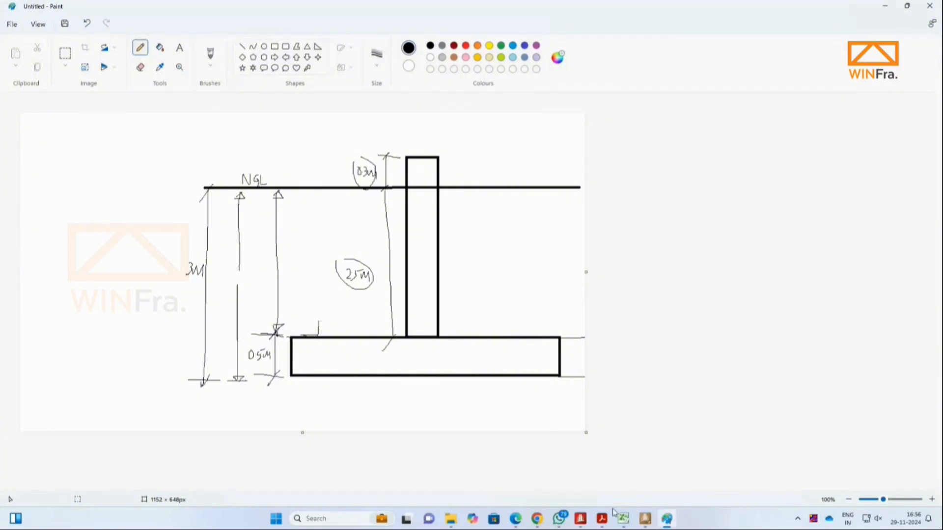
pyautogui.click(645, 519)
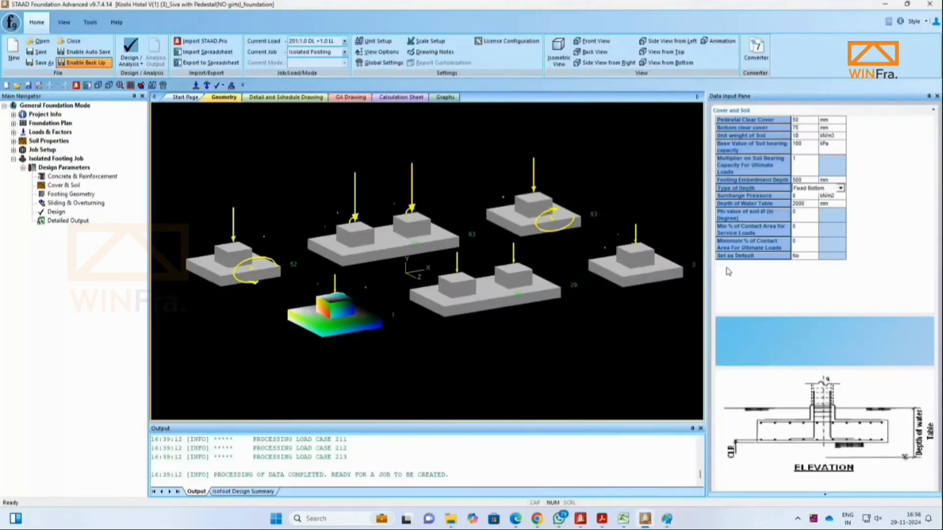
# Step: Set the footing embedment depth to 3000 mm
pyautogui.click(815, 181)
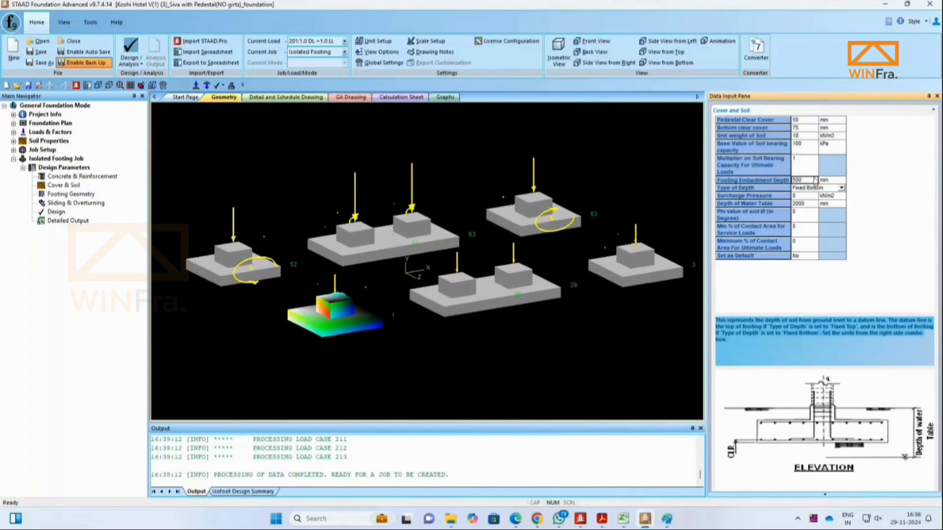
pyautogui.write('3000')
pyautogui.click(802, 195)
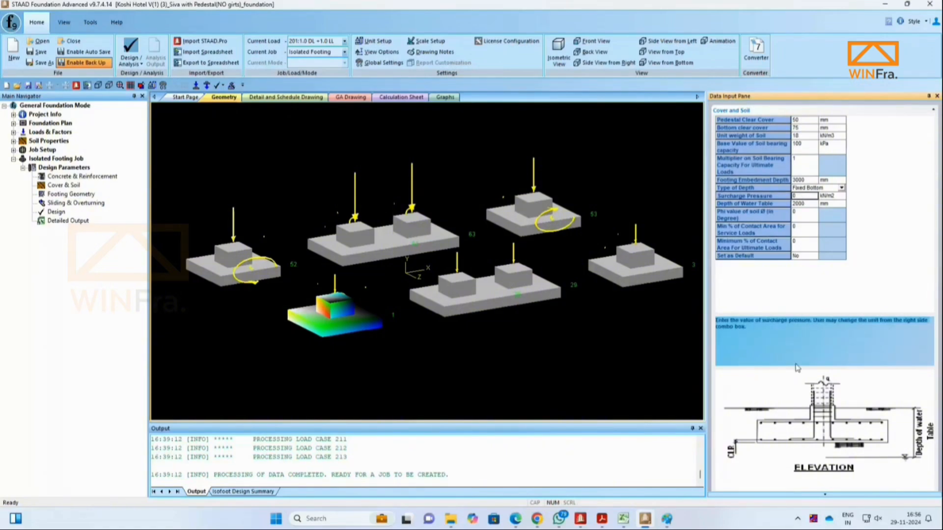